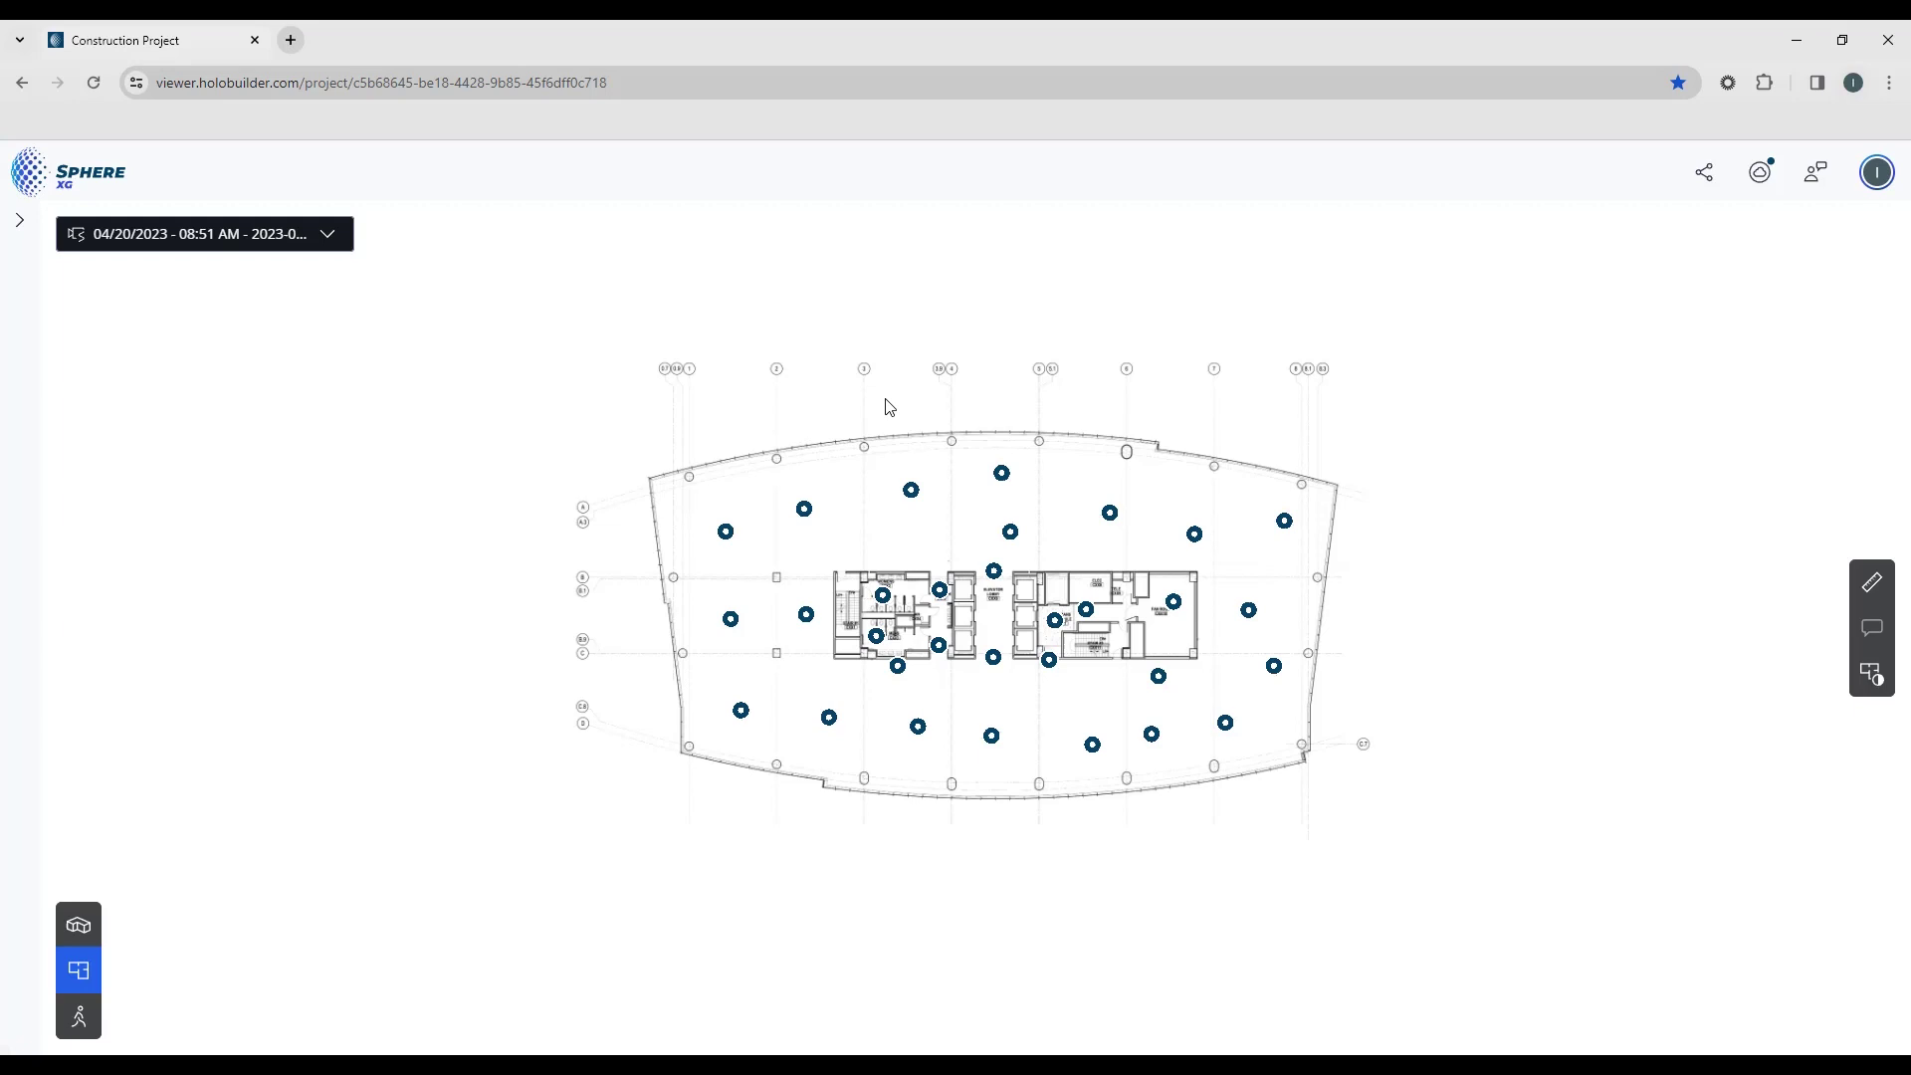
Step: Preview several capture locations on the floor plan and open the 360° photo of Scene 60 - Location 21
mouse_move(912, 494)
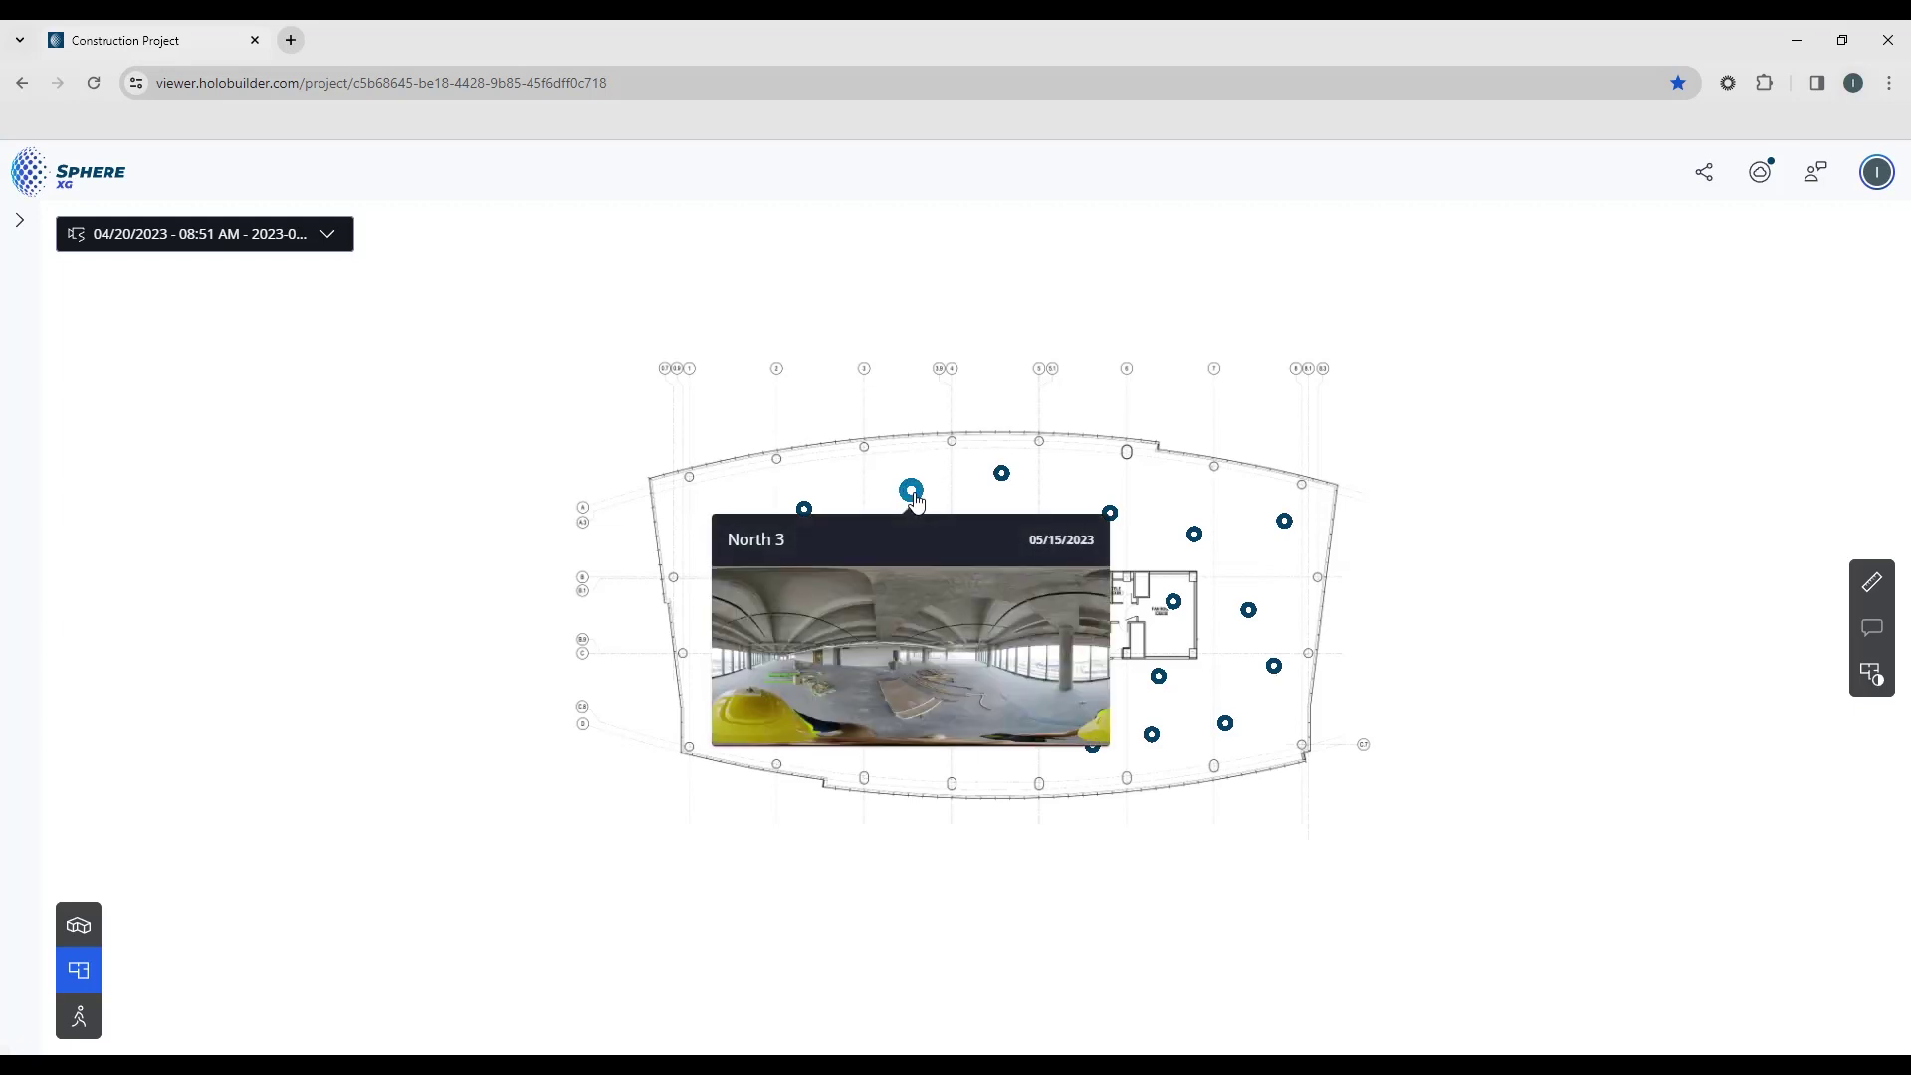
mouse_move(1001, 482)
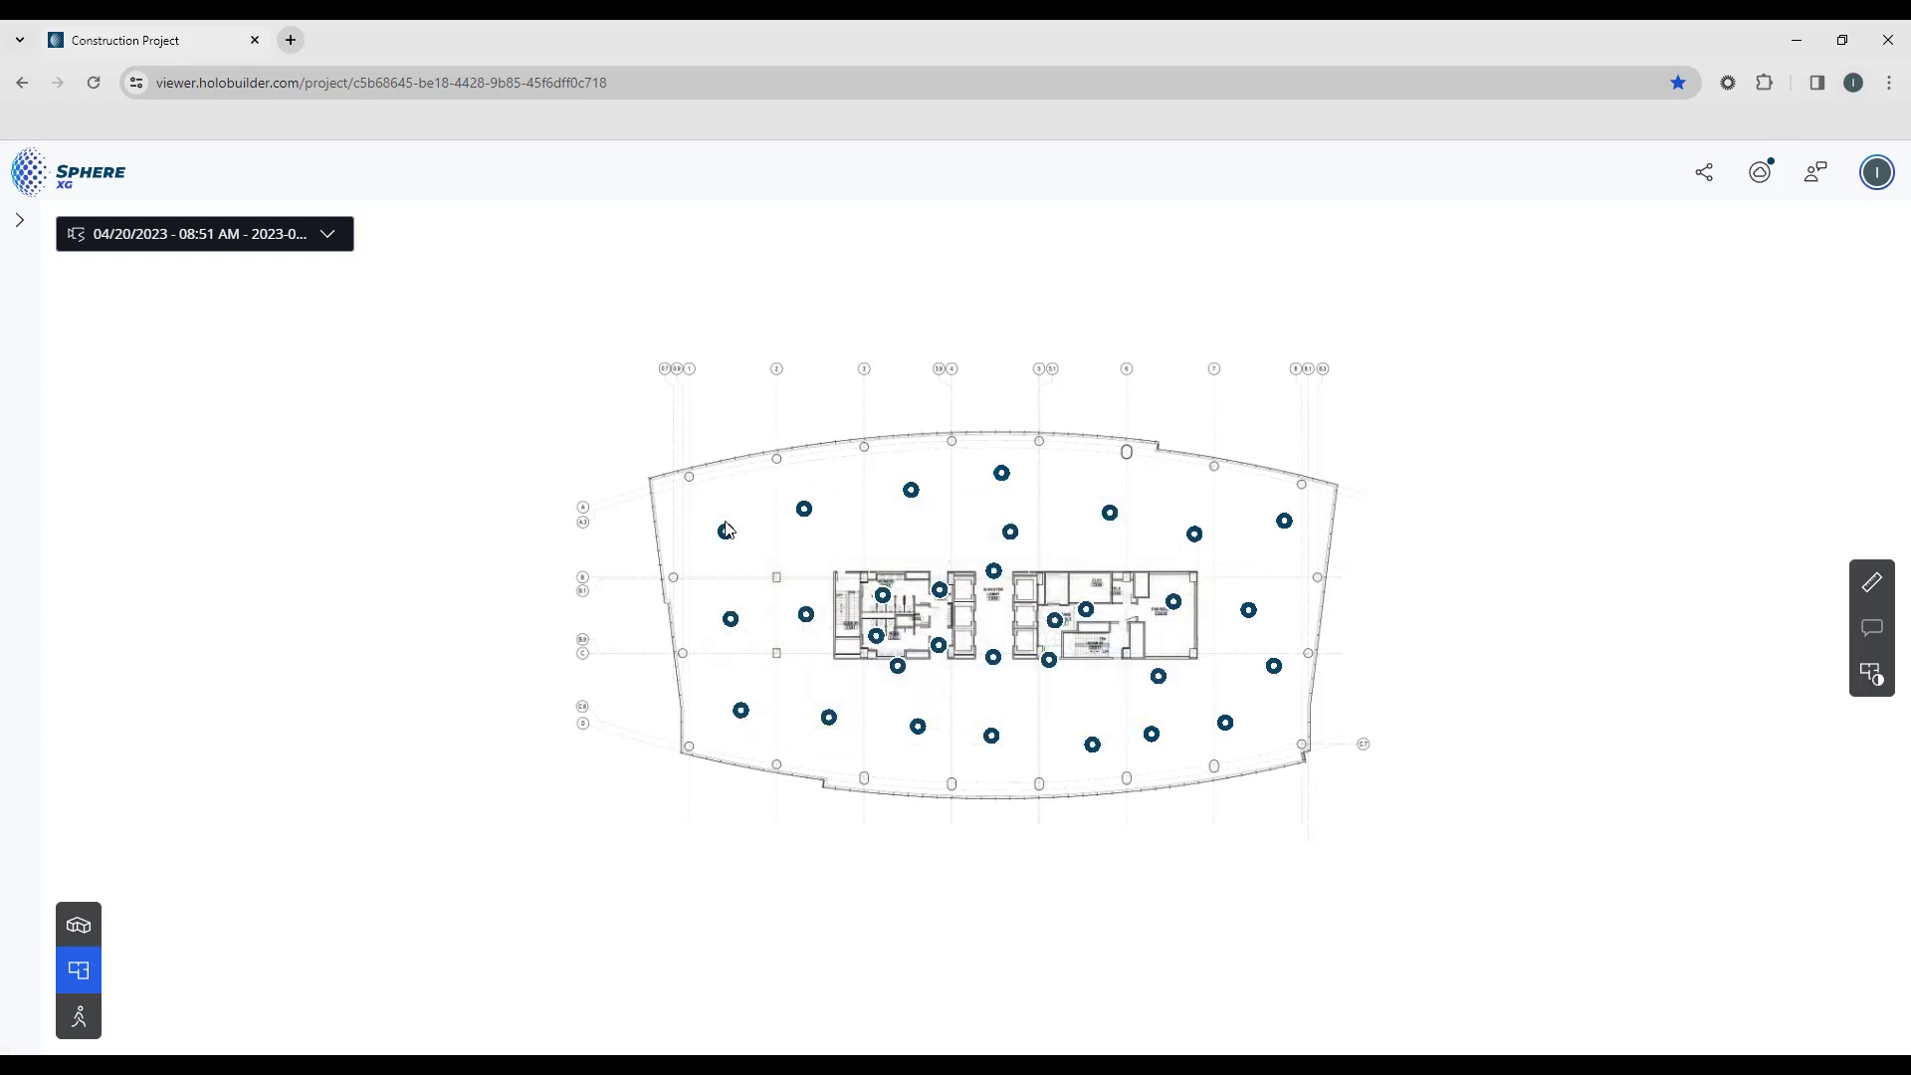
mouse_move(735, 535)
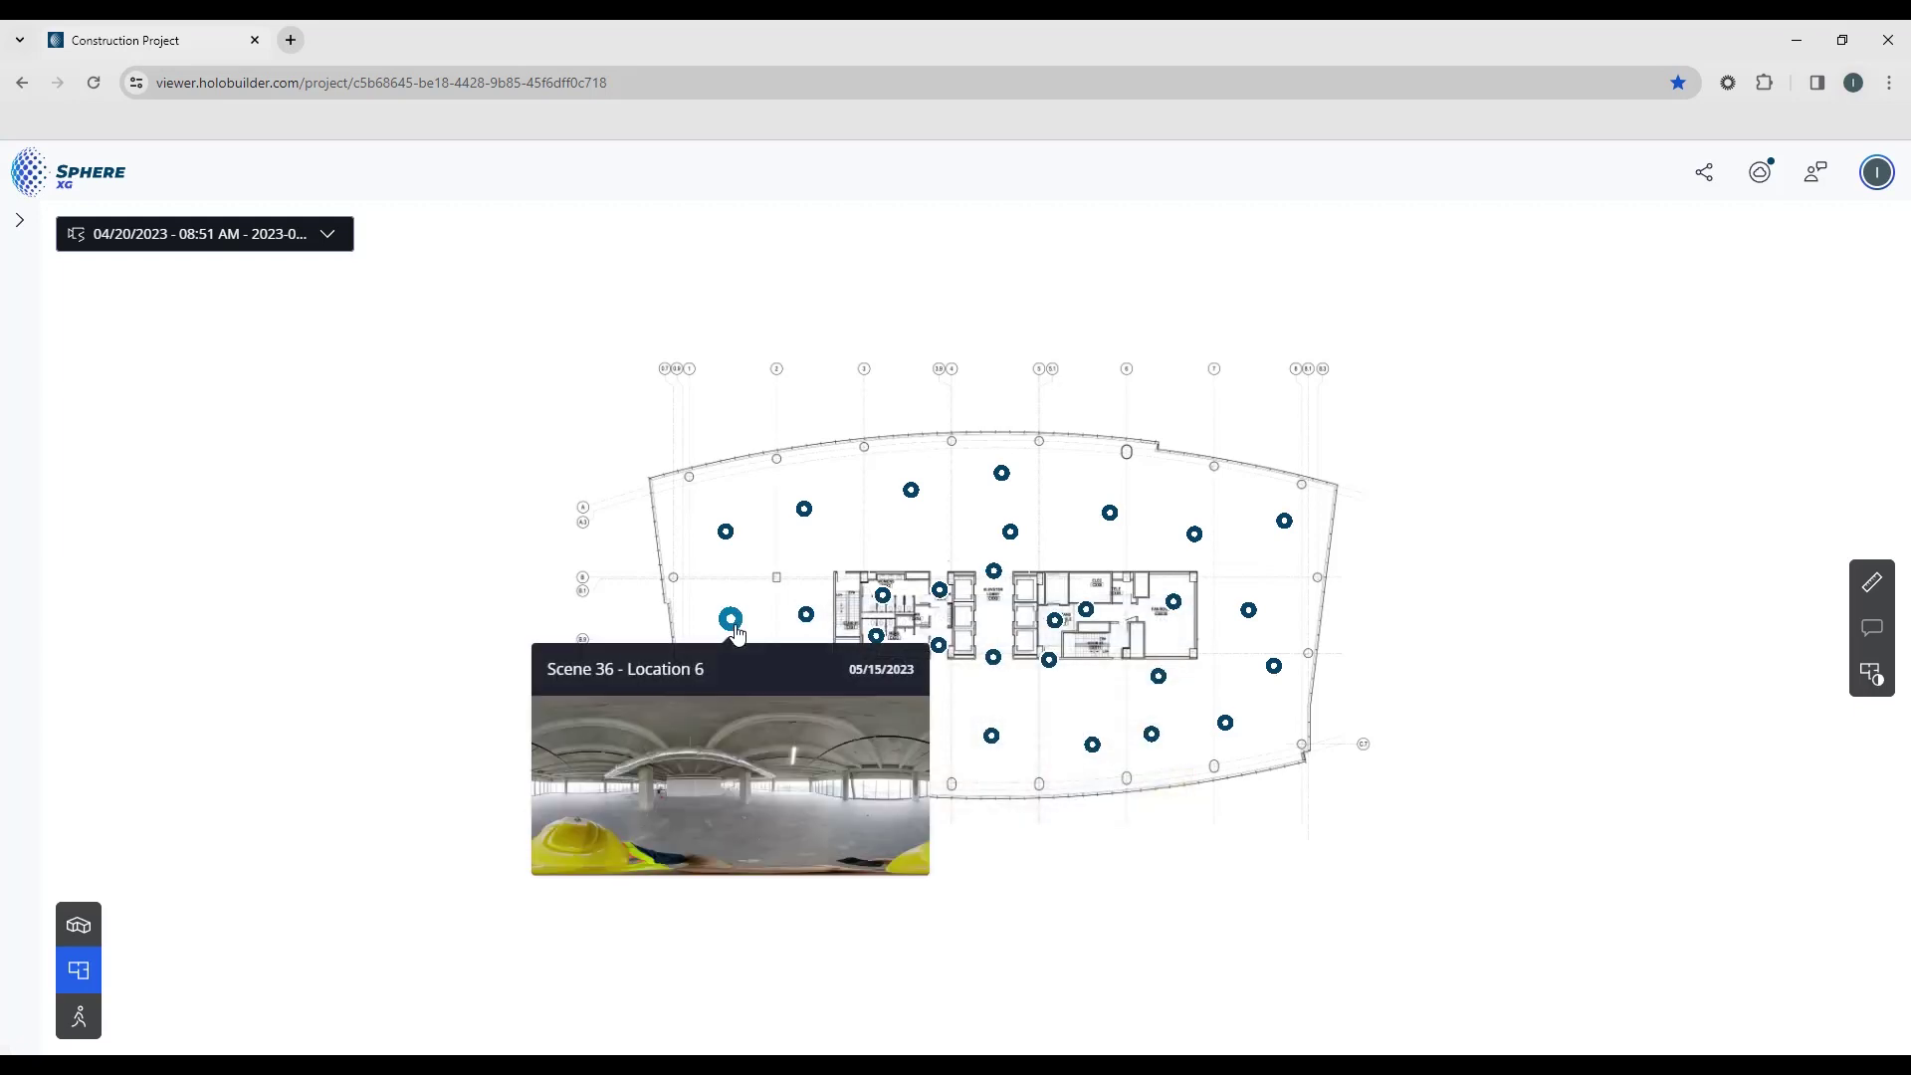
mouse_move(999, 754)
mouse_move(1097, 757)
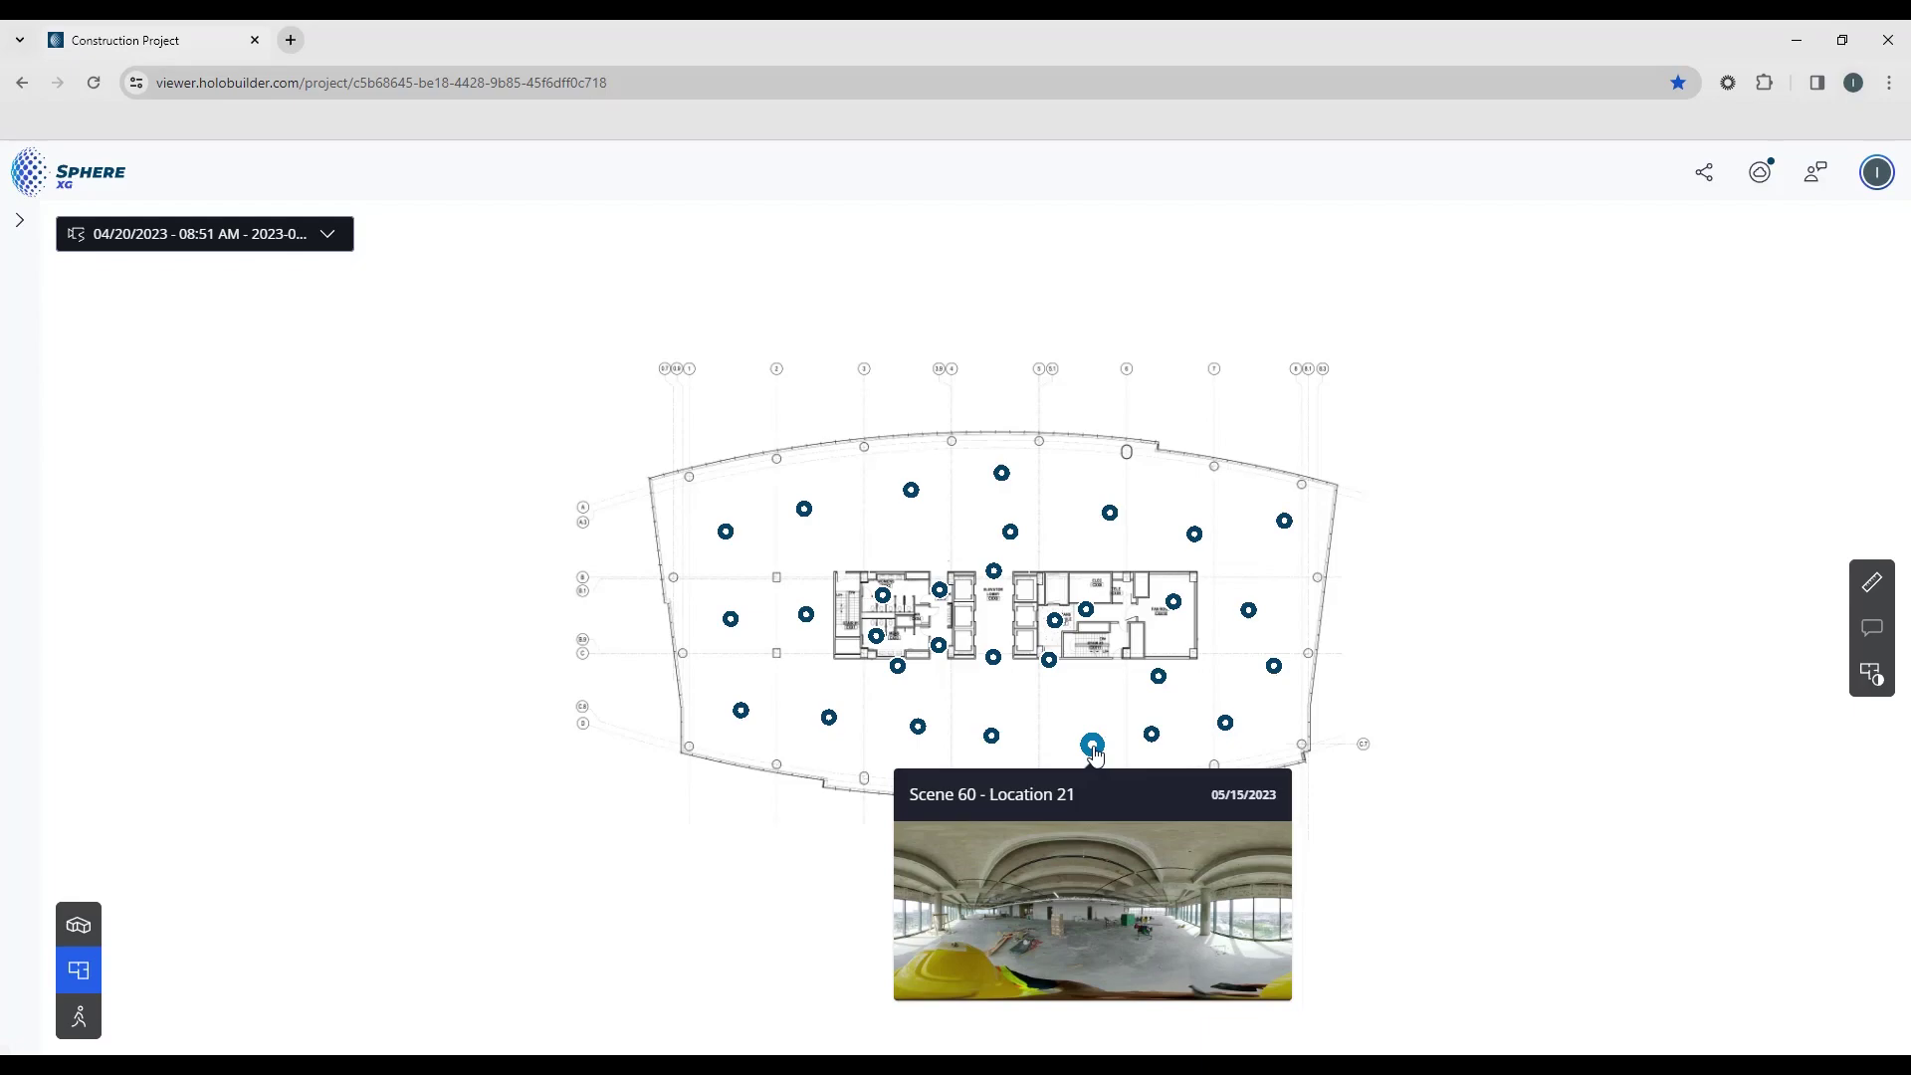
click(1093, 748)
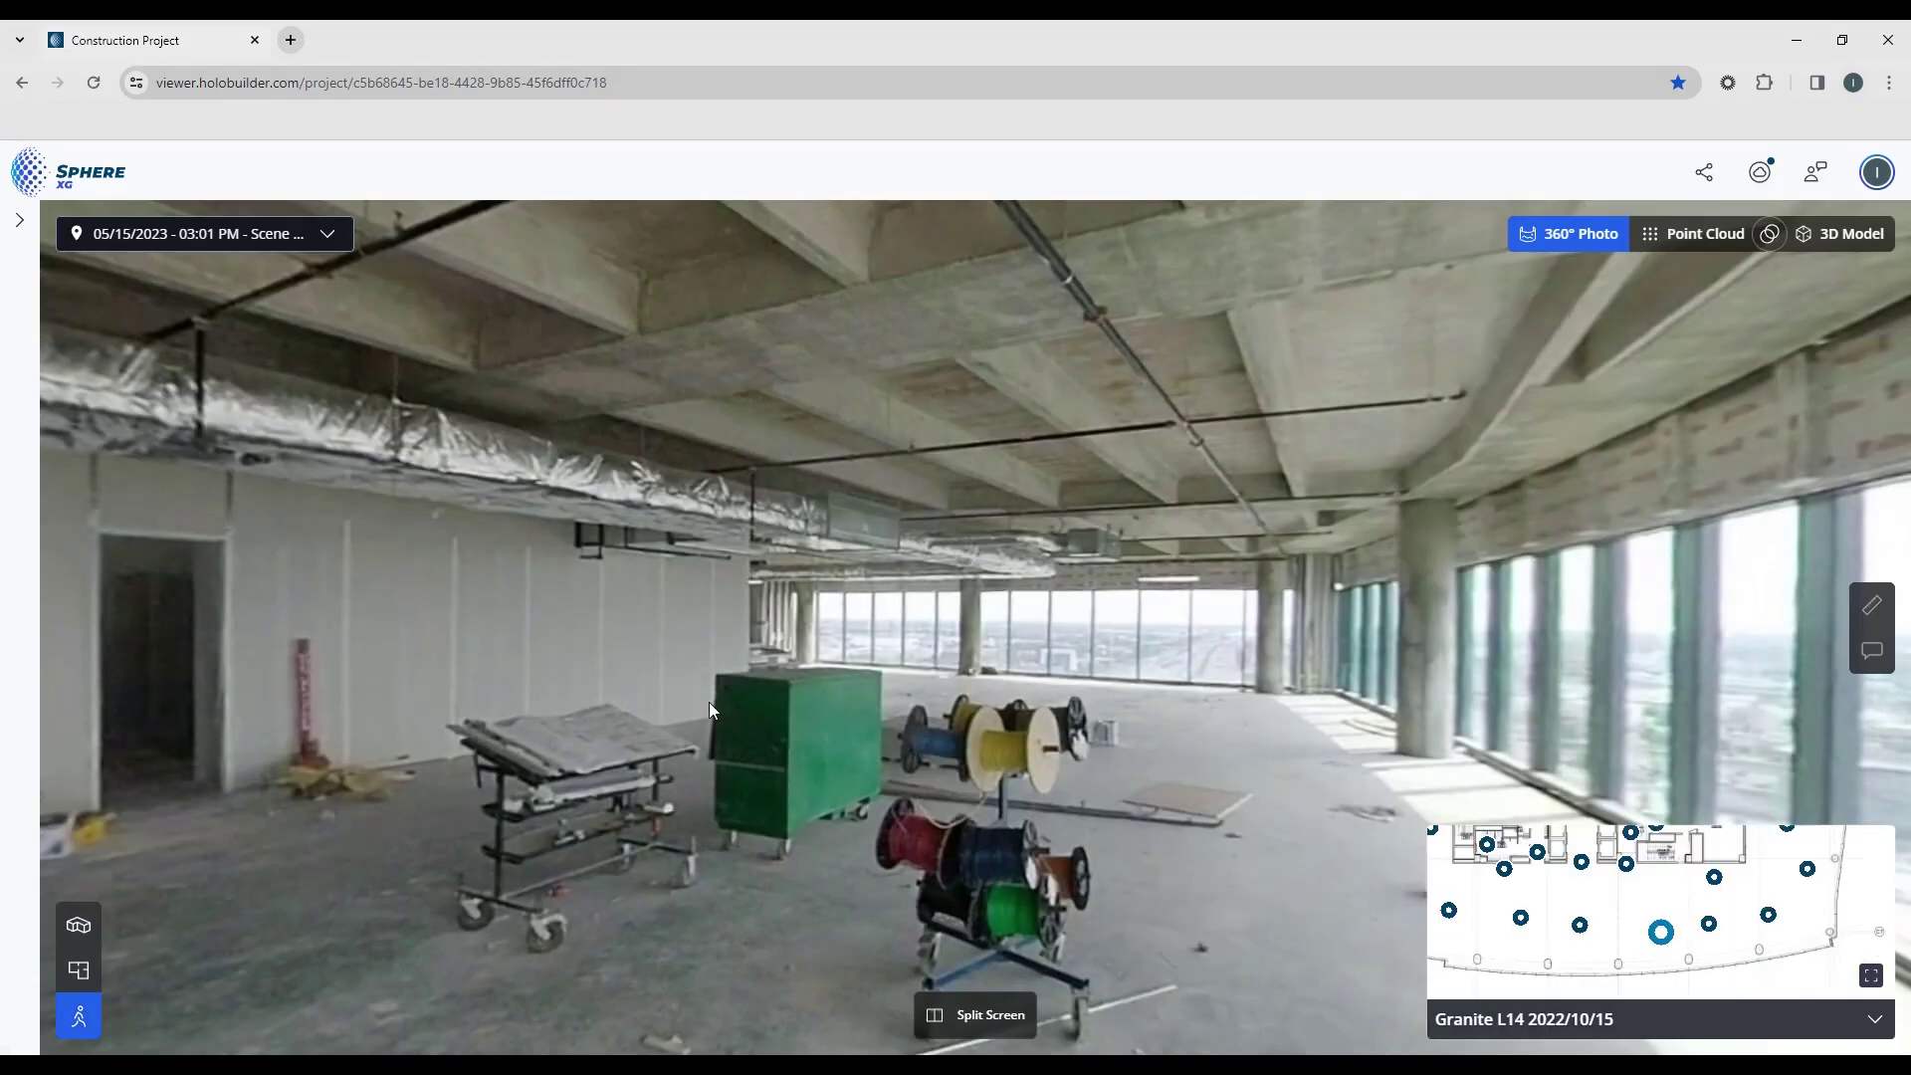
Step: Look around the 360° photo from the wall to the windows, and return to the floor plan view
drag(647, 701, 1173, 623)
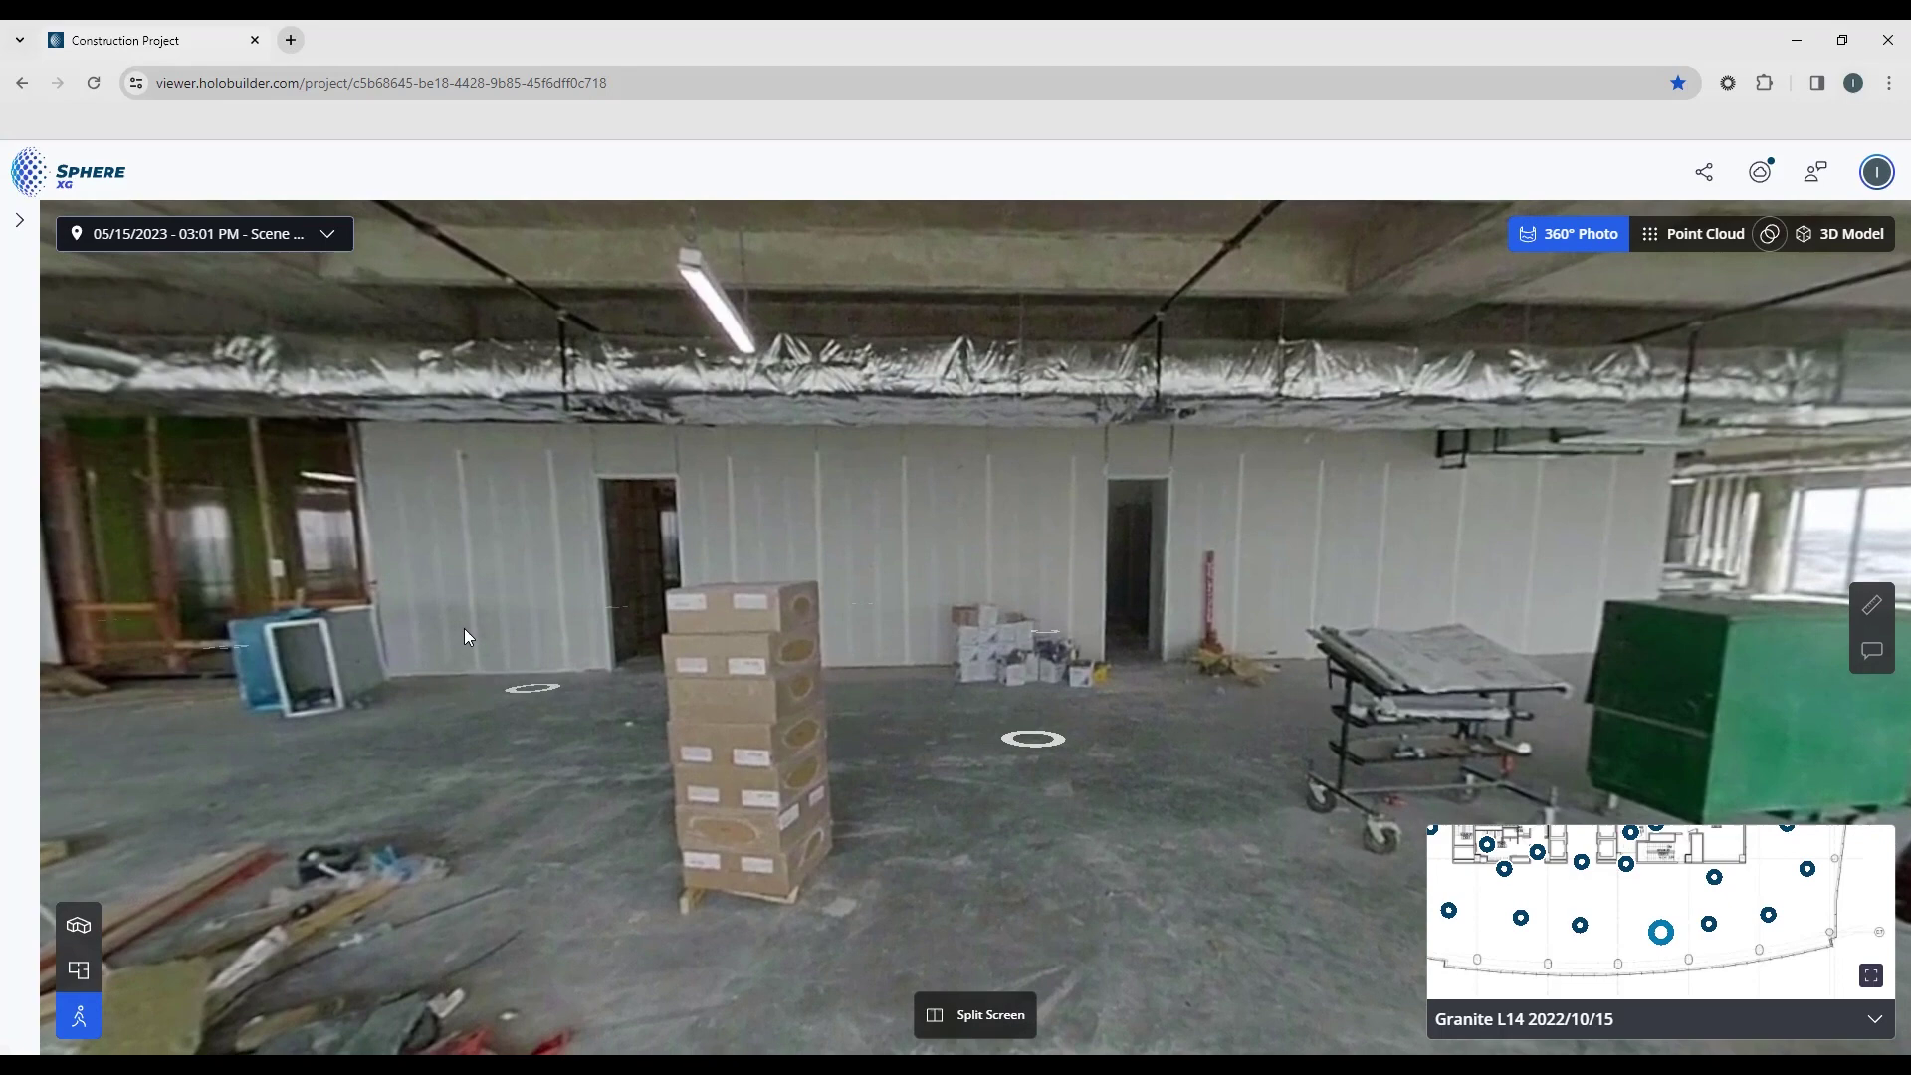
drag(298, 687, 671, 713)
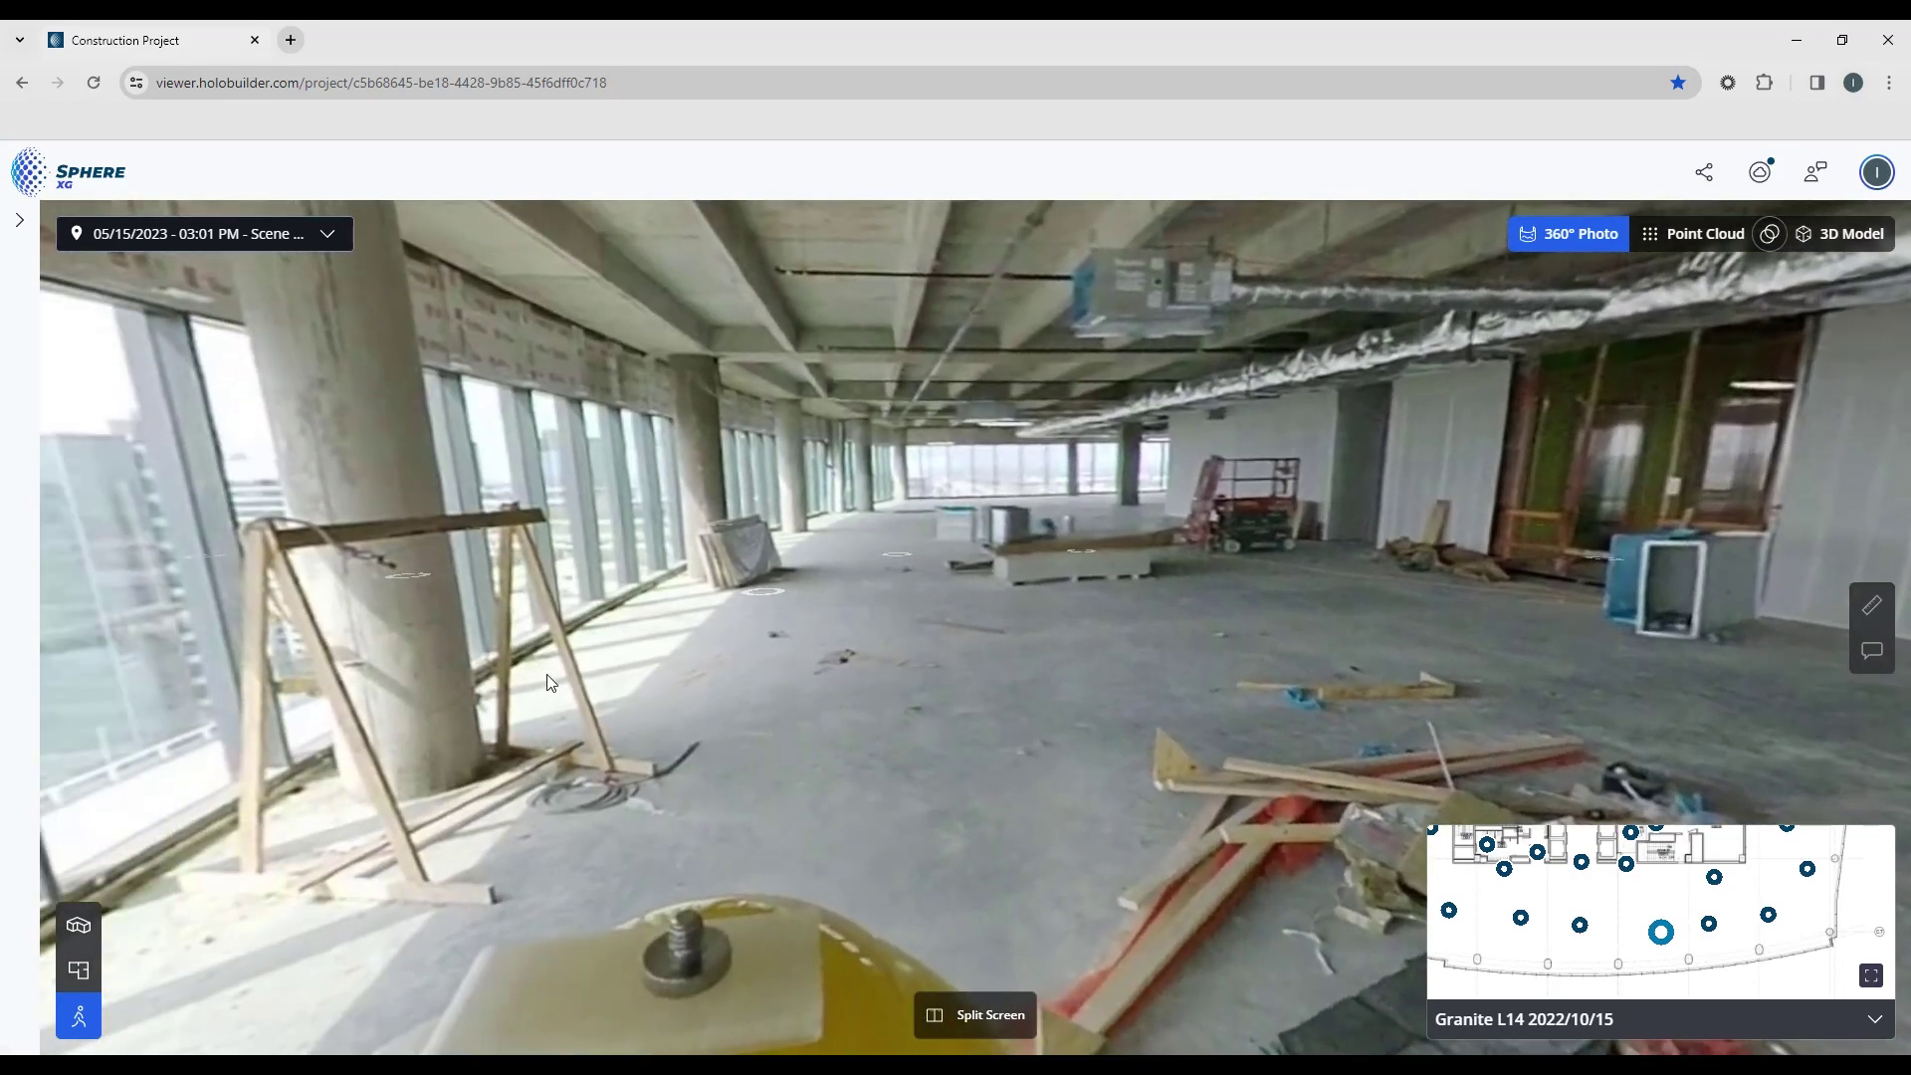
drag(549, 683, 1174, 617)
drag(825, 710, 1175, 697)
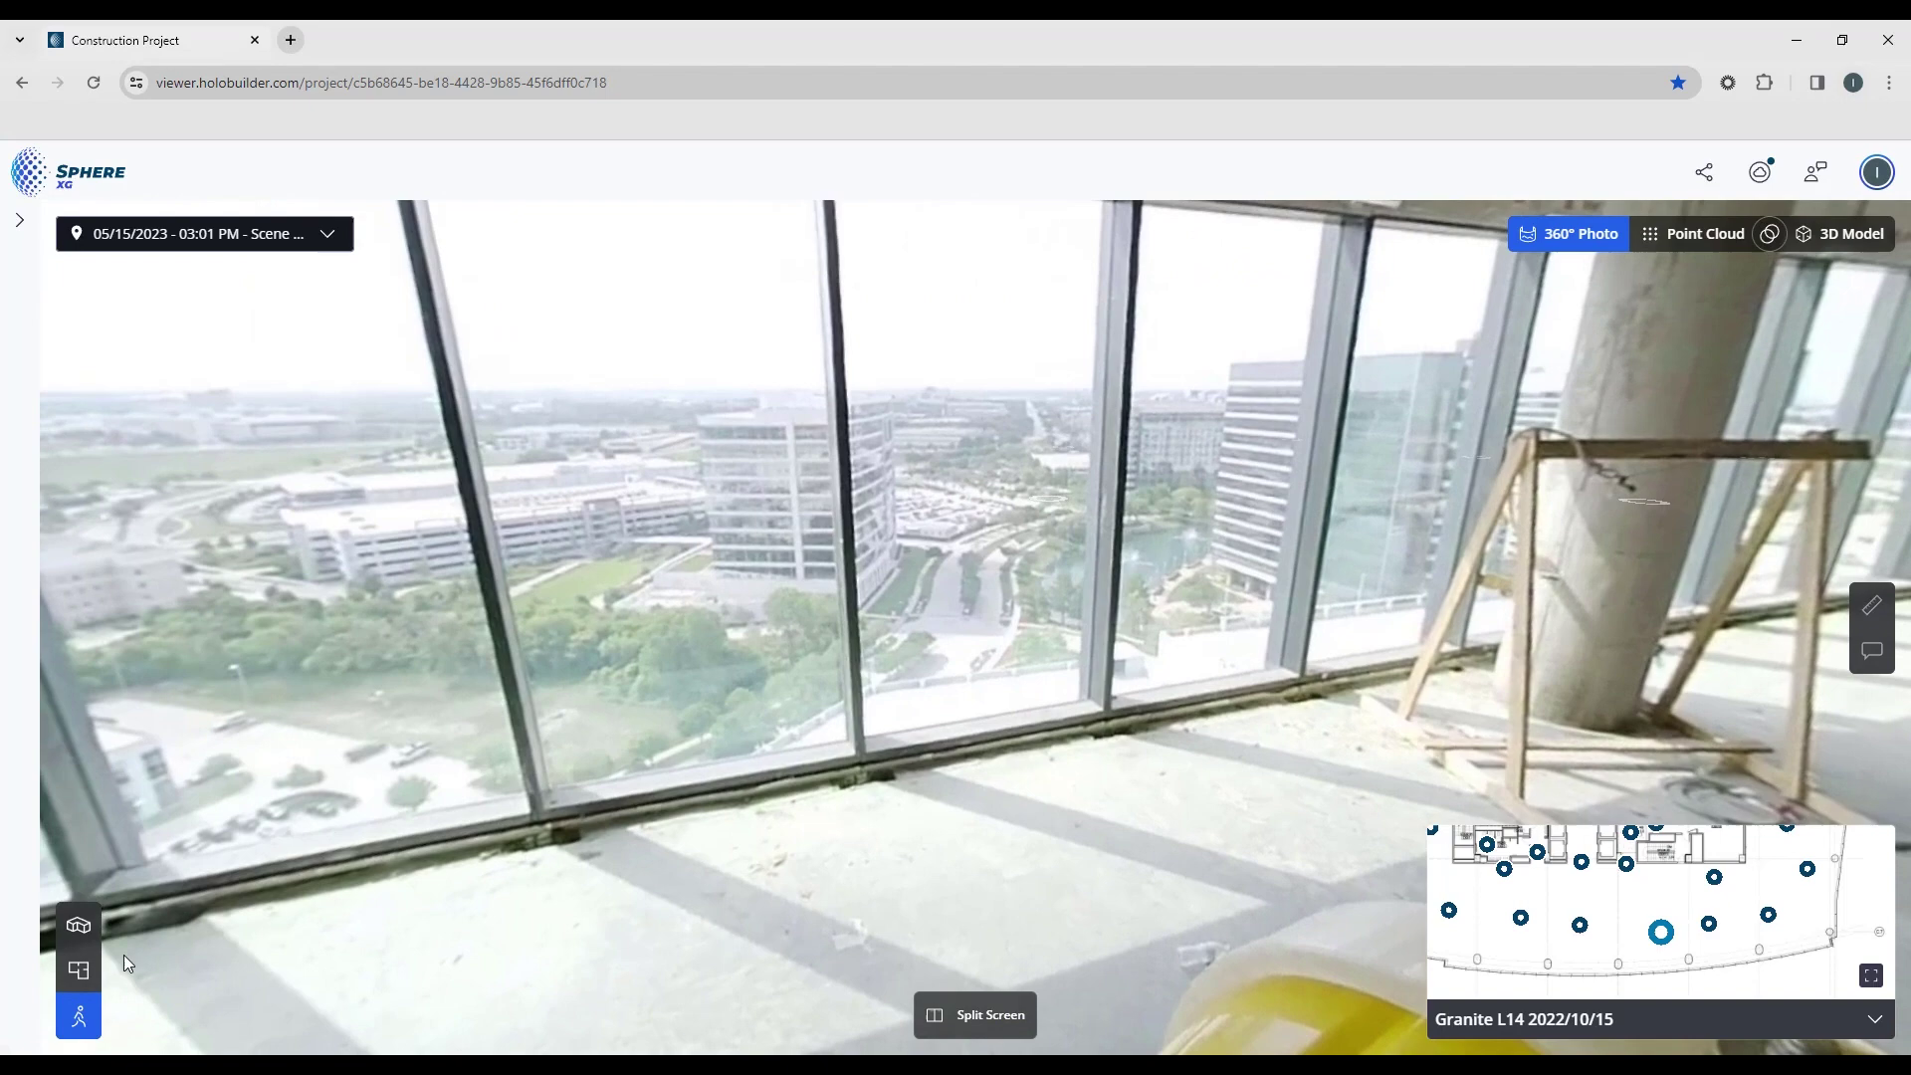
click(79, 971)
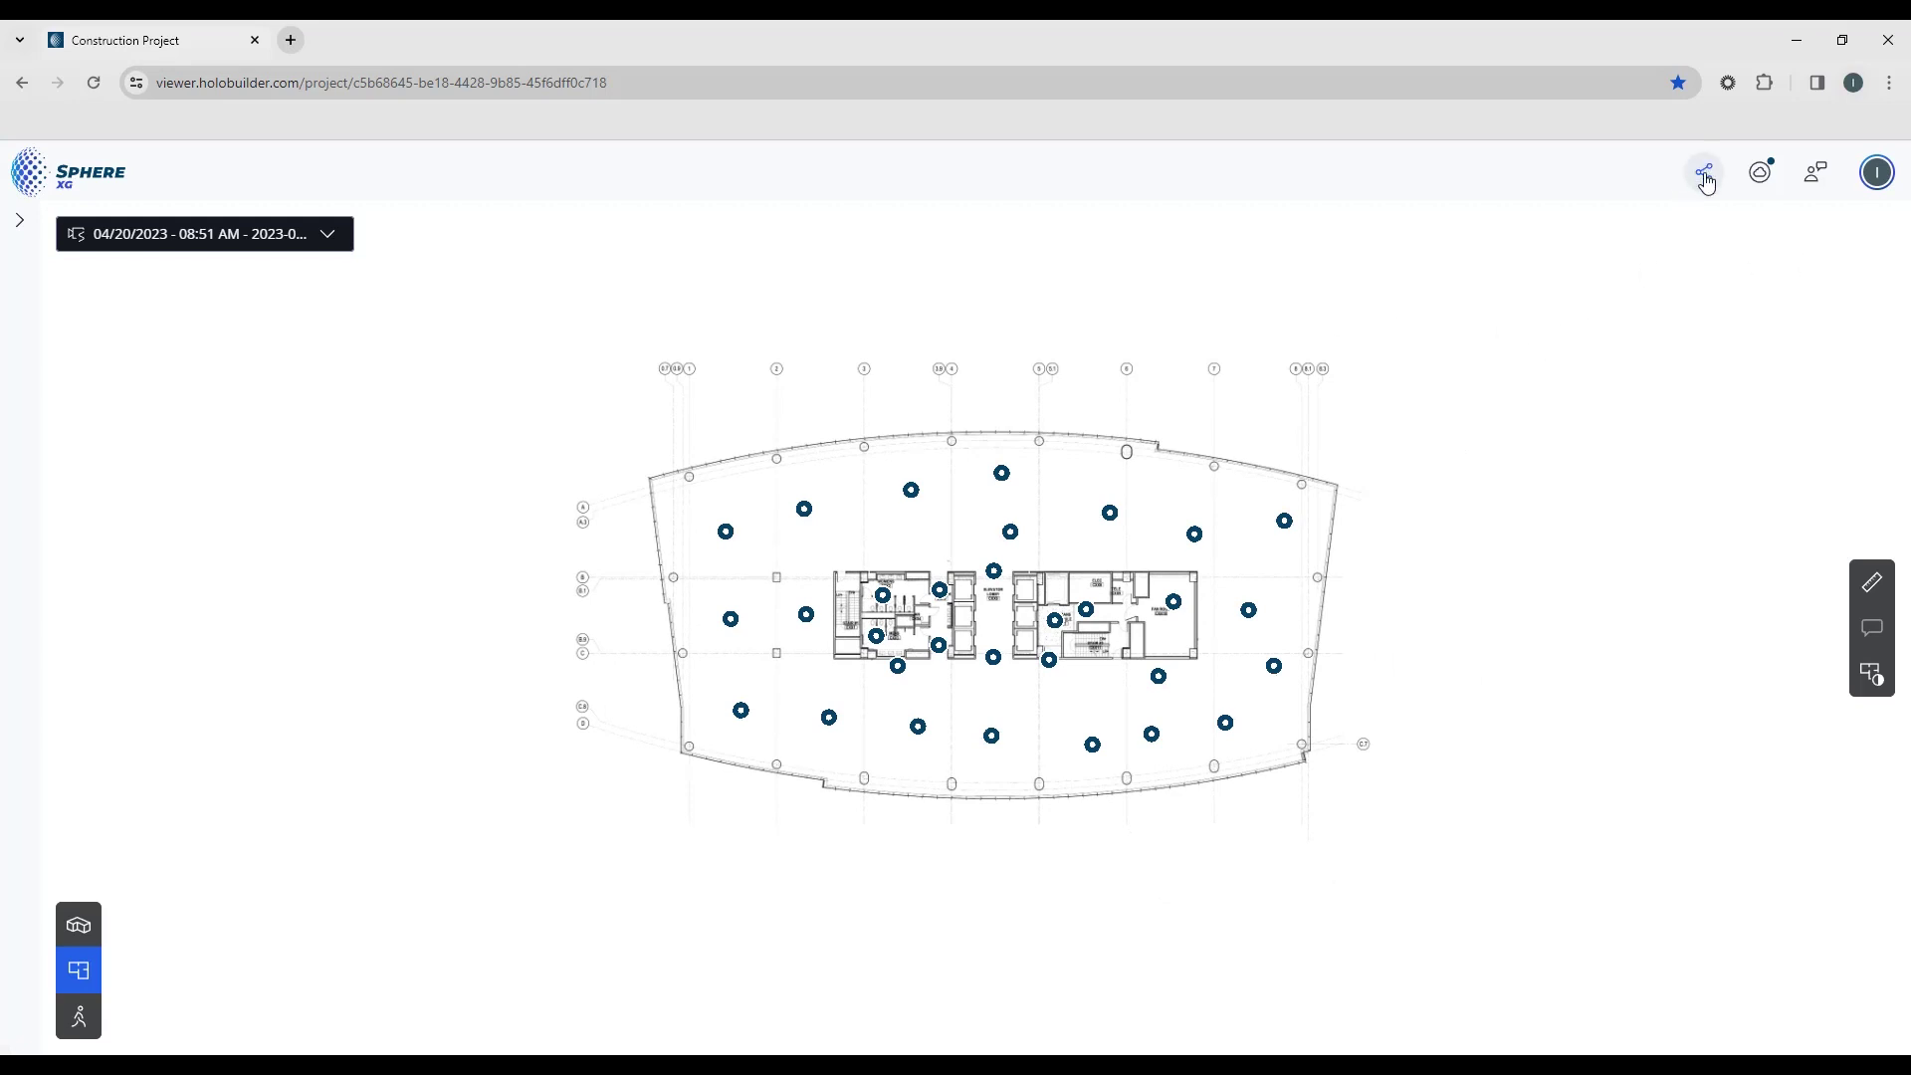
Step: Copy the direct project link to the current location and close the sharing dialog
click(1706, 181)
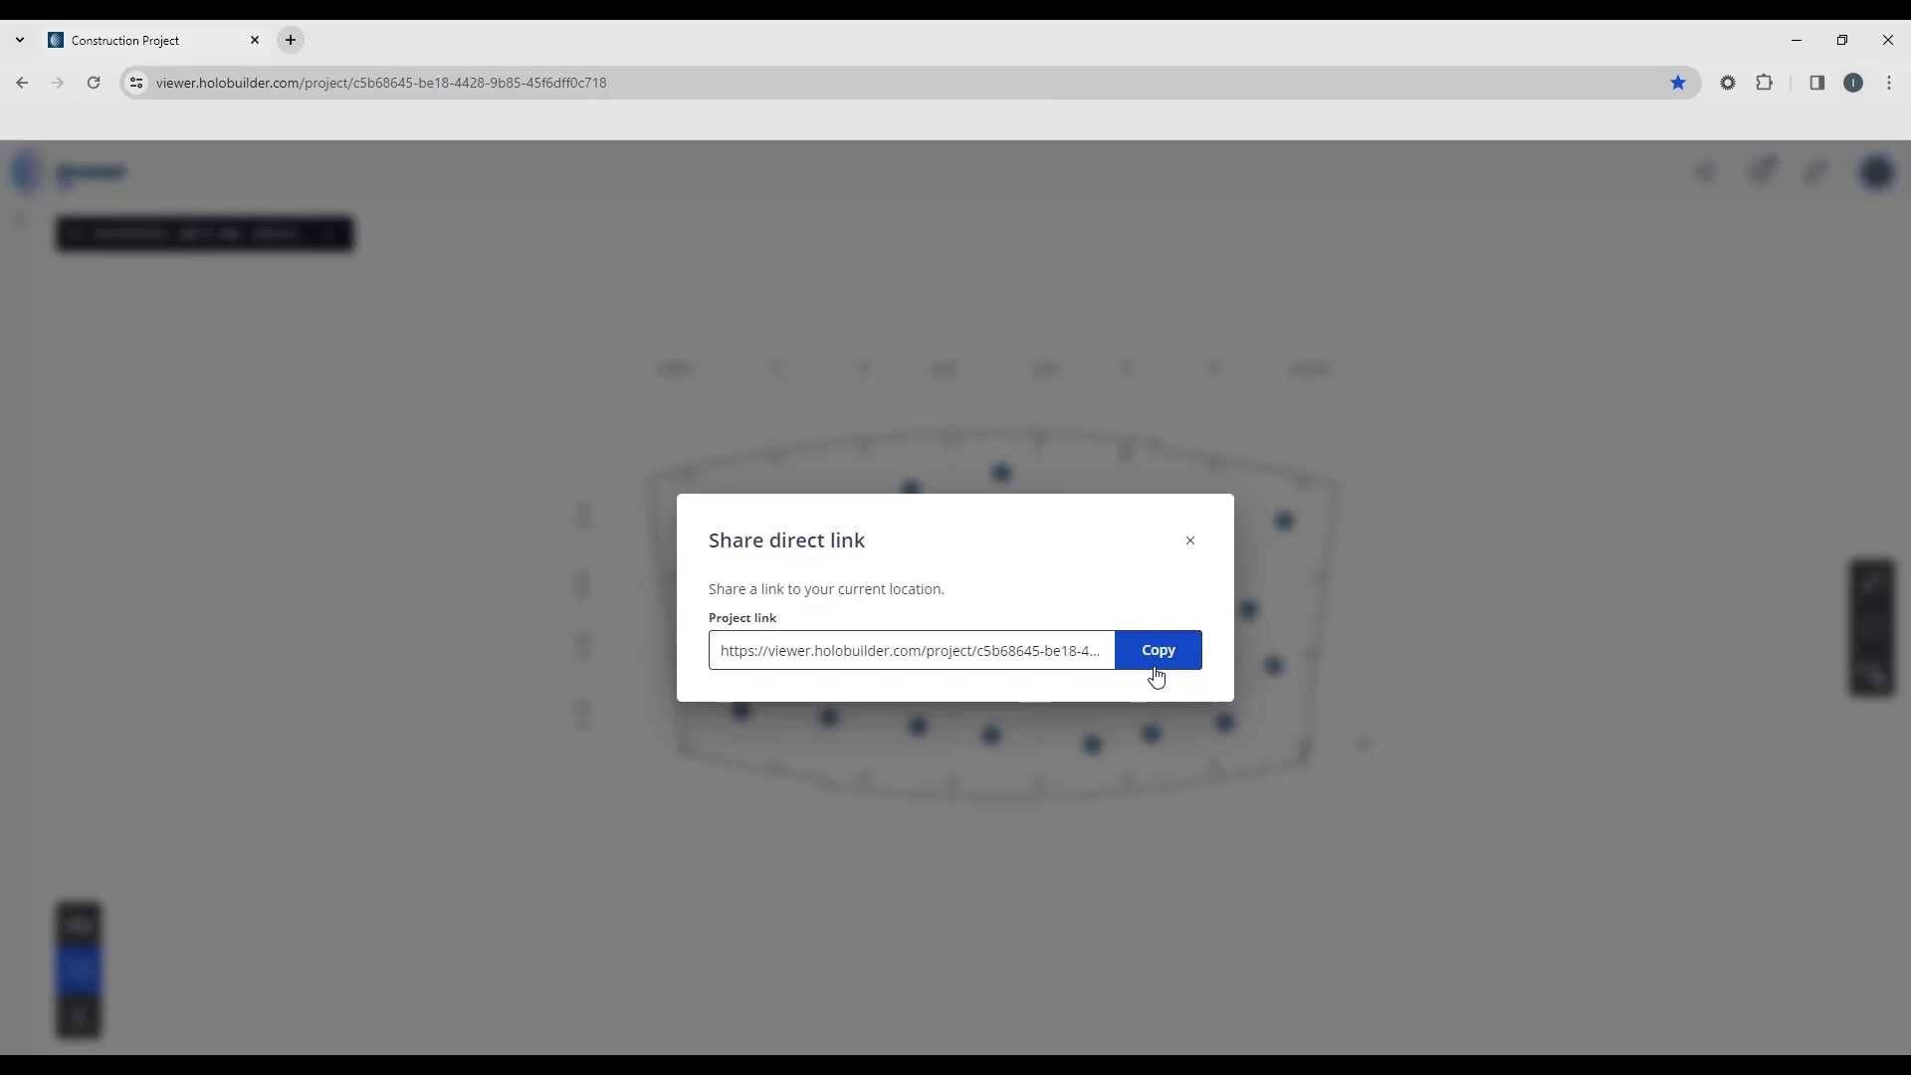
click(1156, 675)
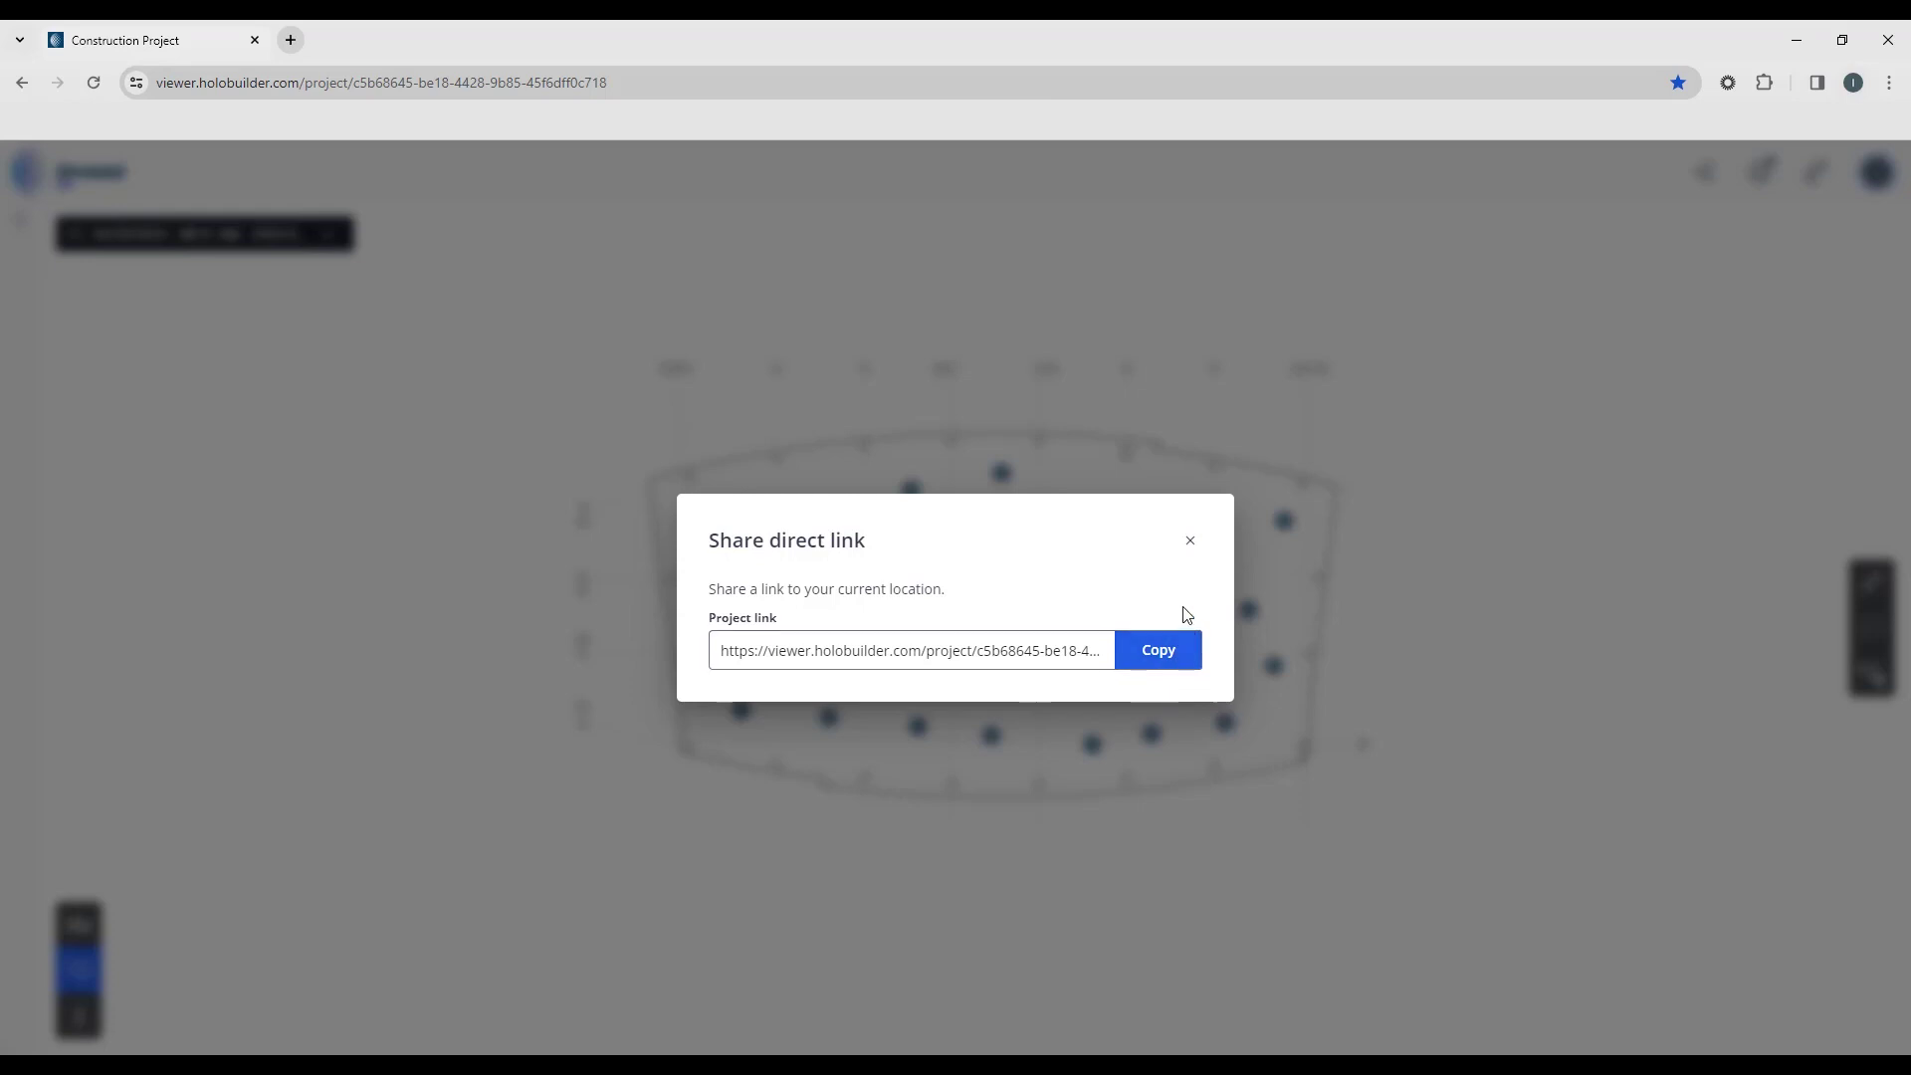
click(1192, 543)
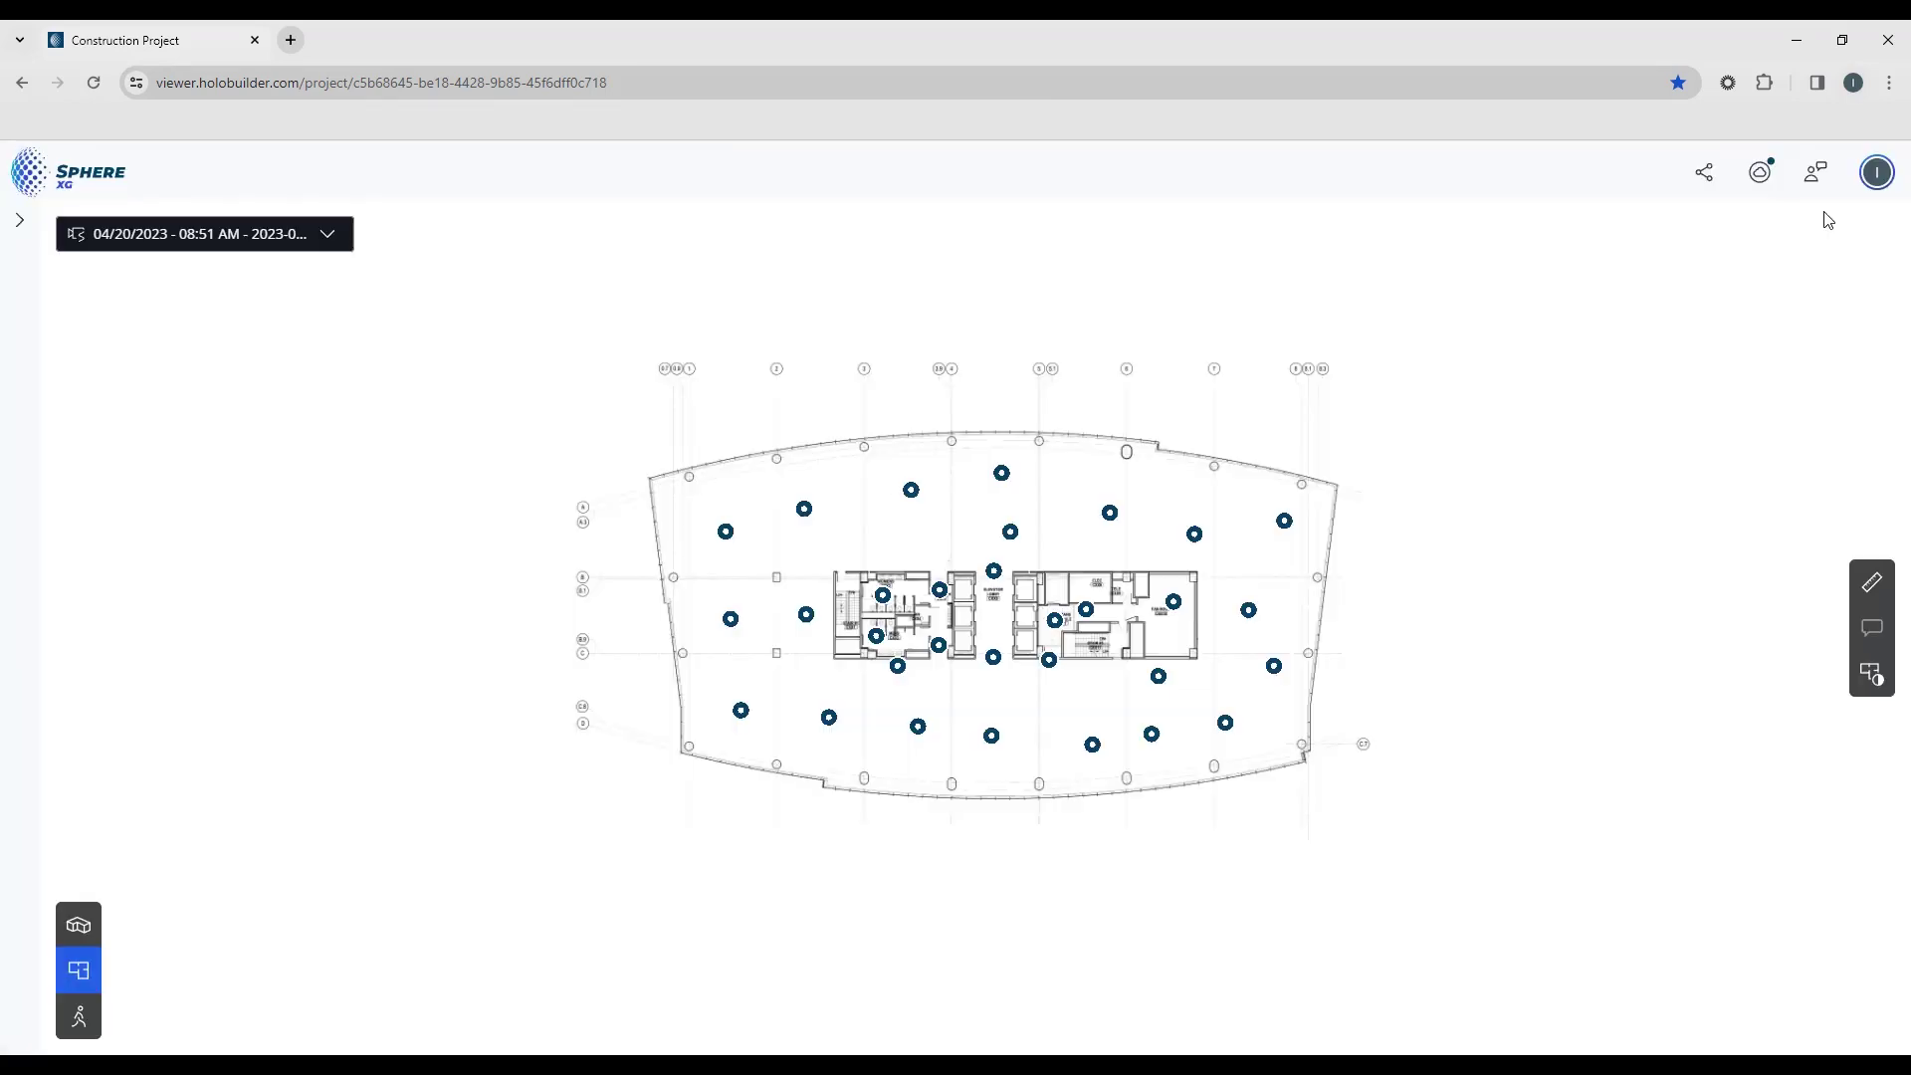
Step: Review the import and export lists in the Cloud Activity overview, and close it
click(1761, 175)
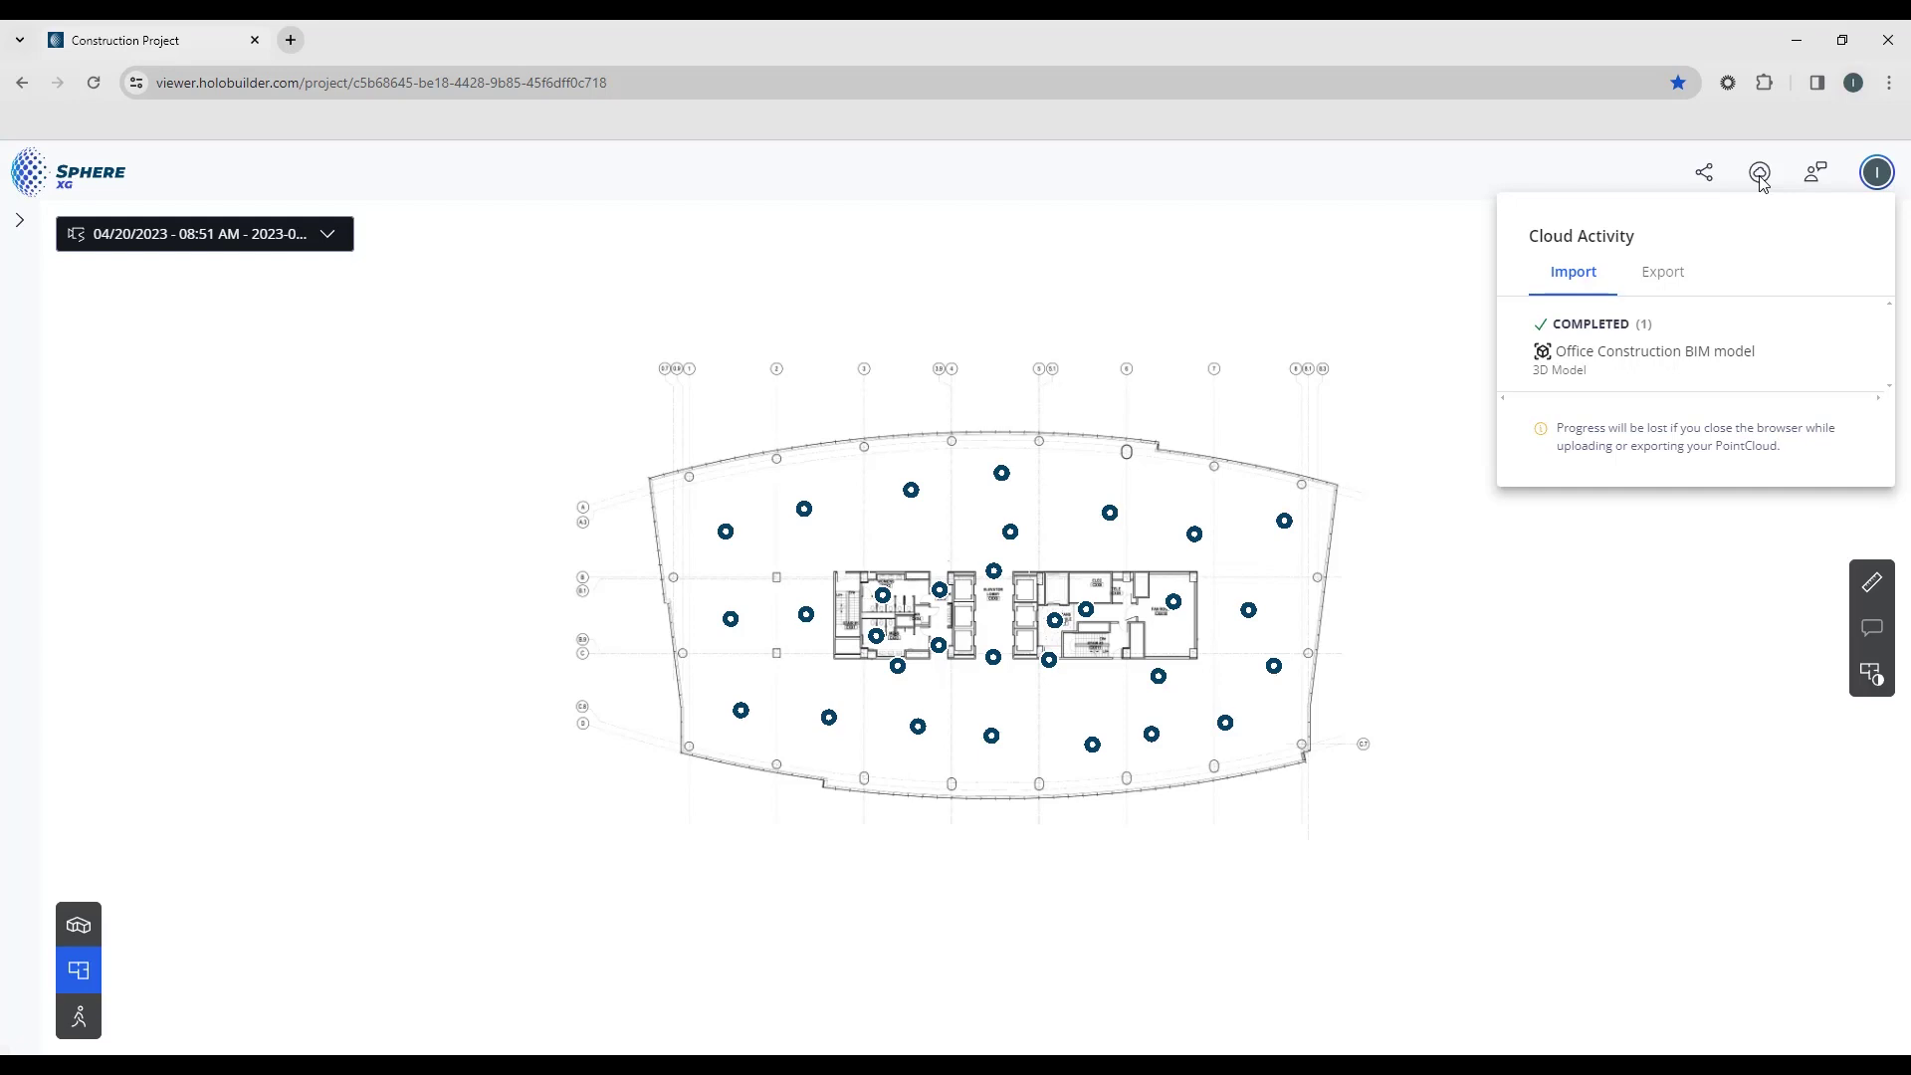
click(1671, 277)
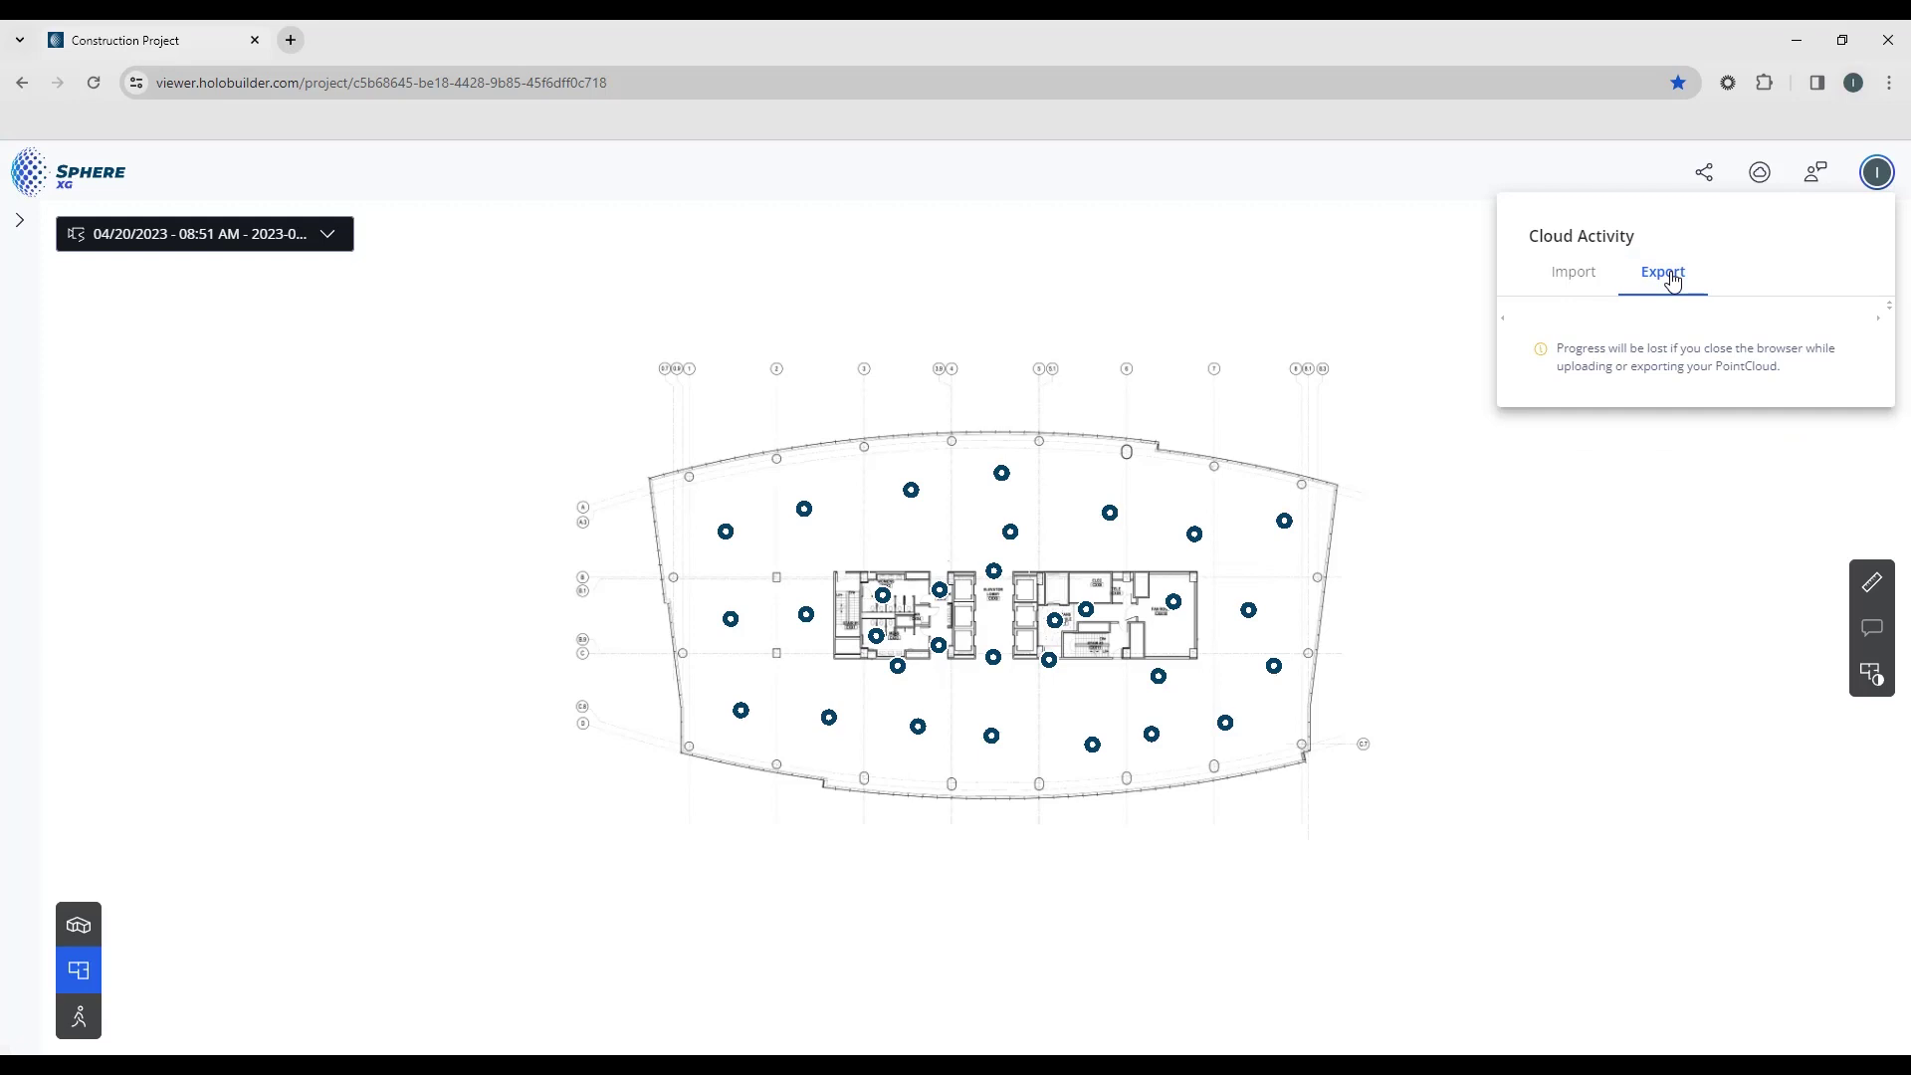
click(1767, 178)
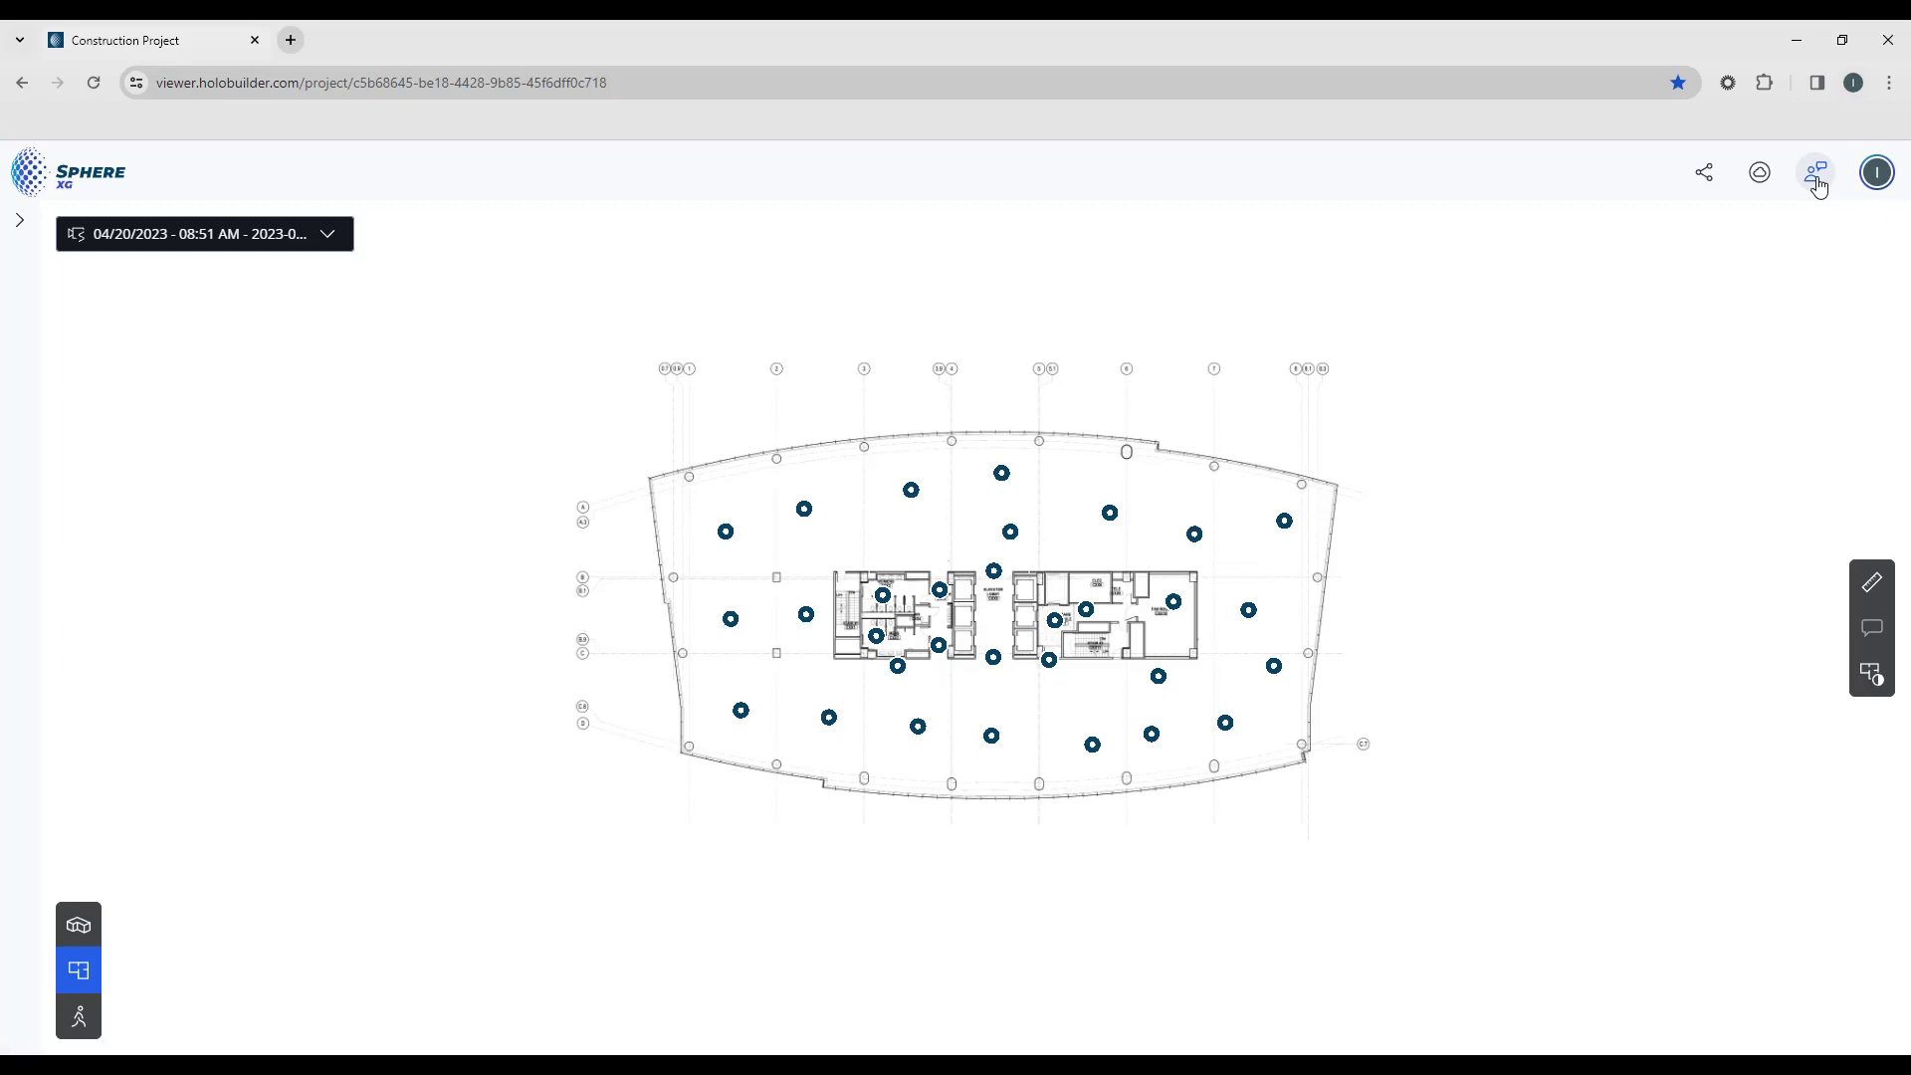
Step: View the Sphere Viewer Feedback form and close it, and check the account menu's options
click(1818, 180)
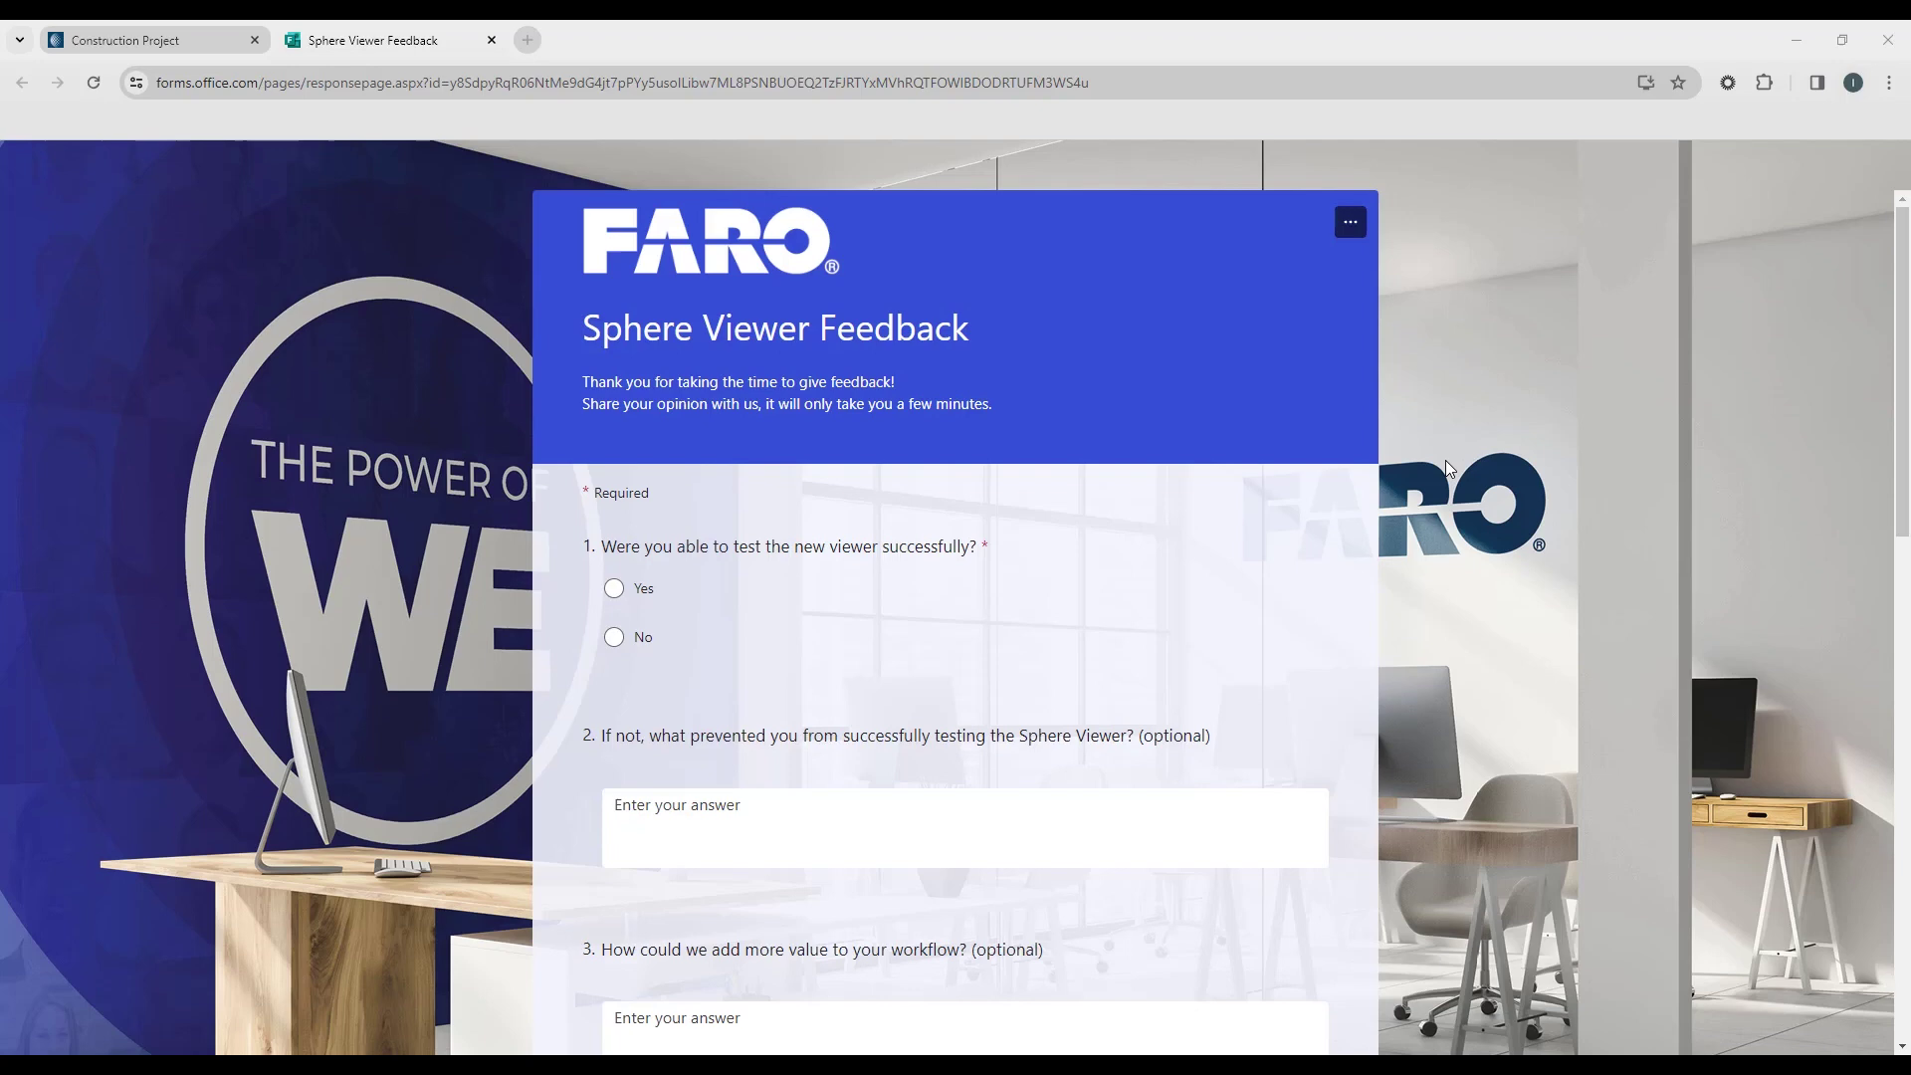
click(491, 39)
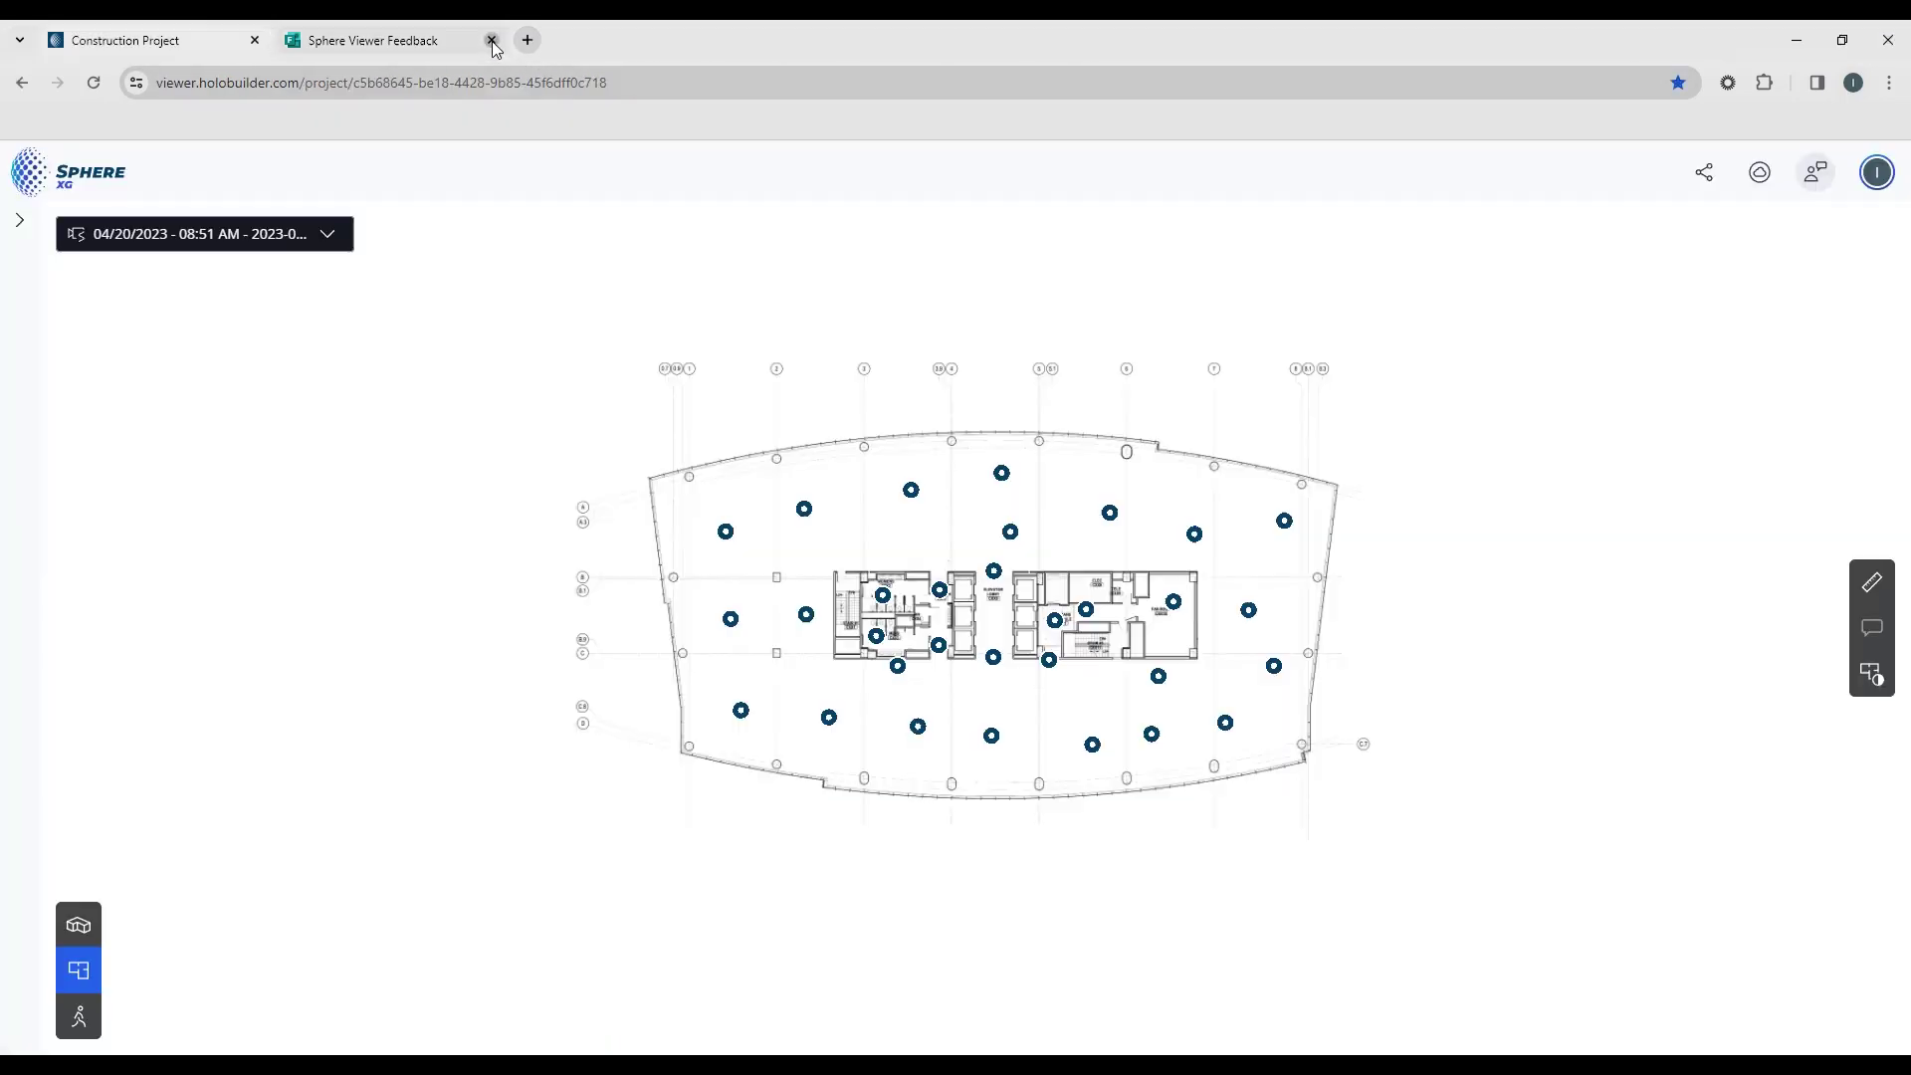
click(1878, 175)
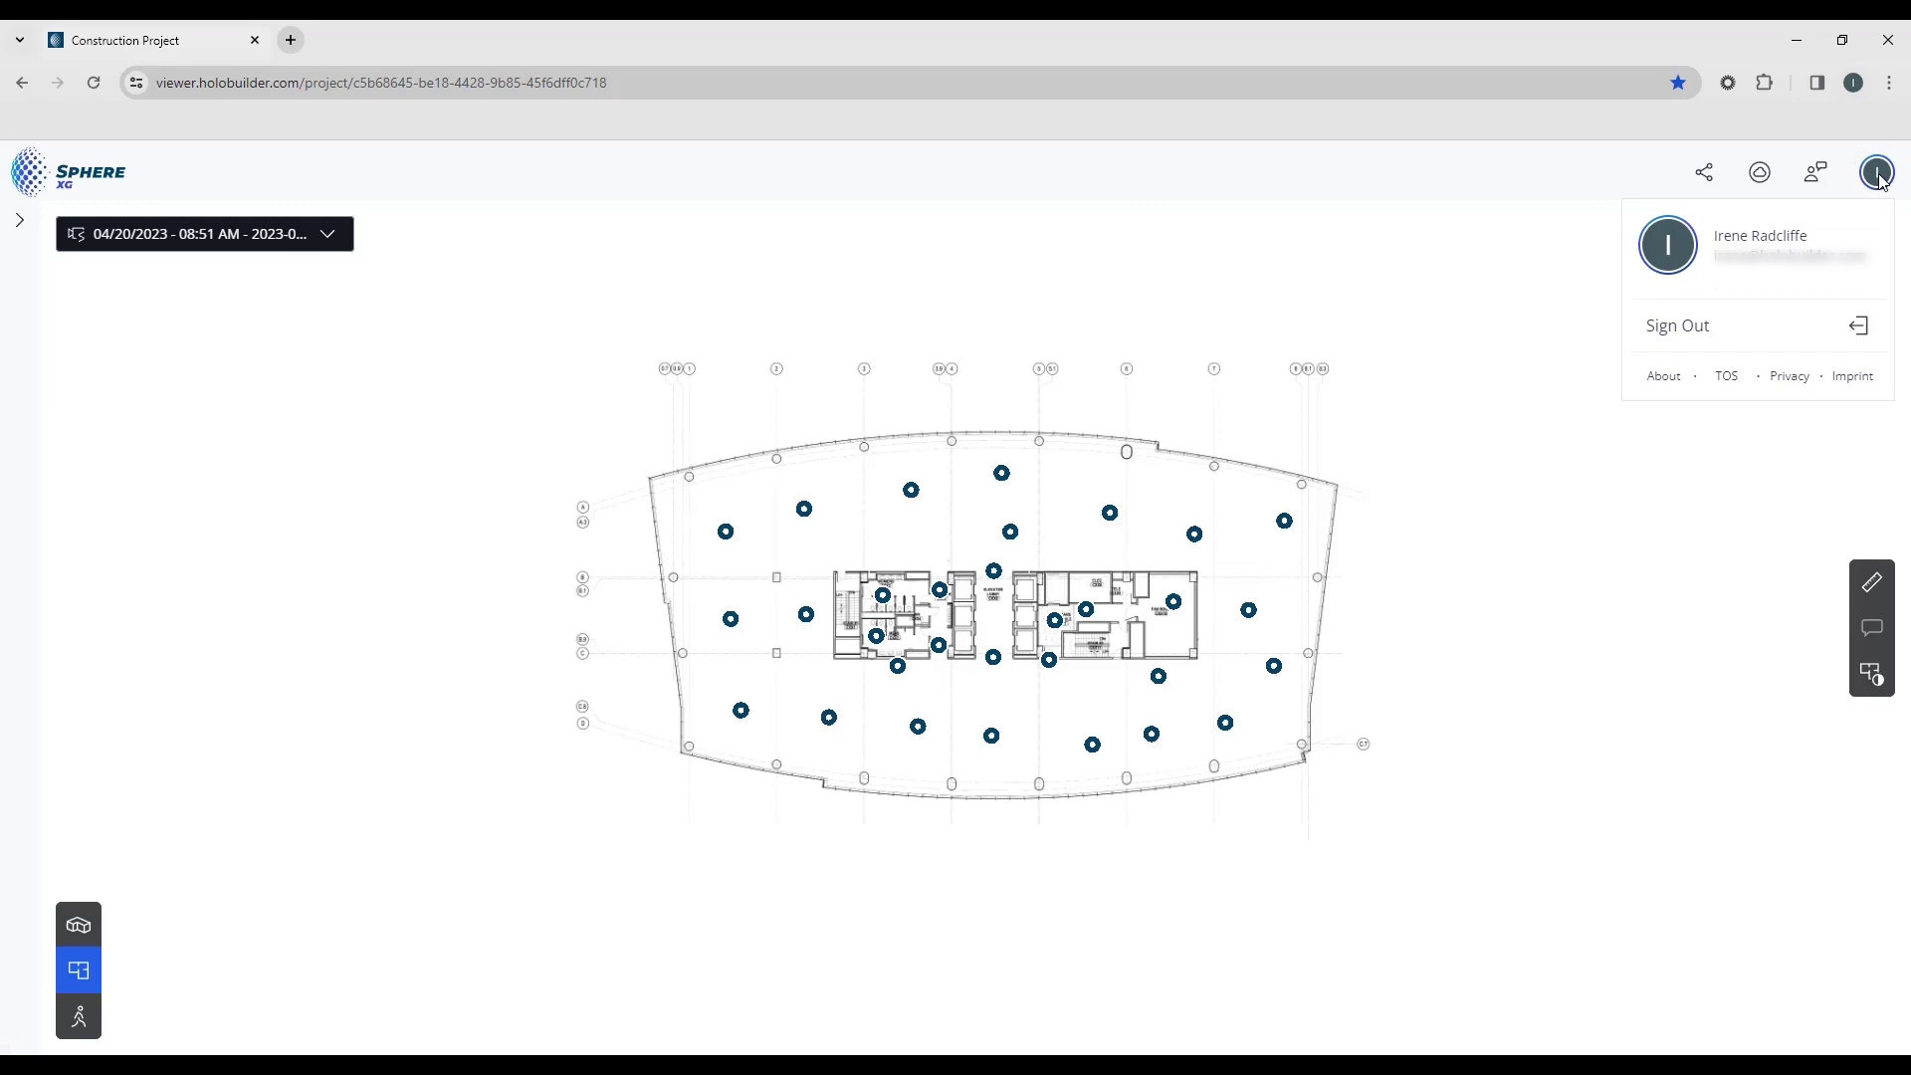
click(1880, 177)
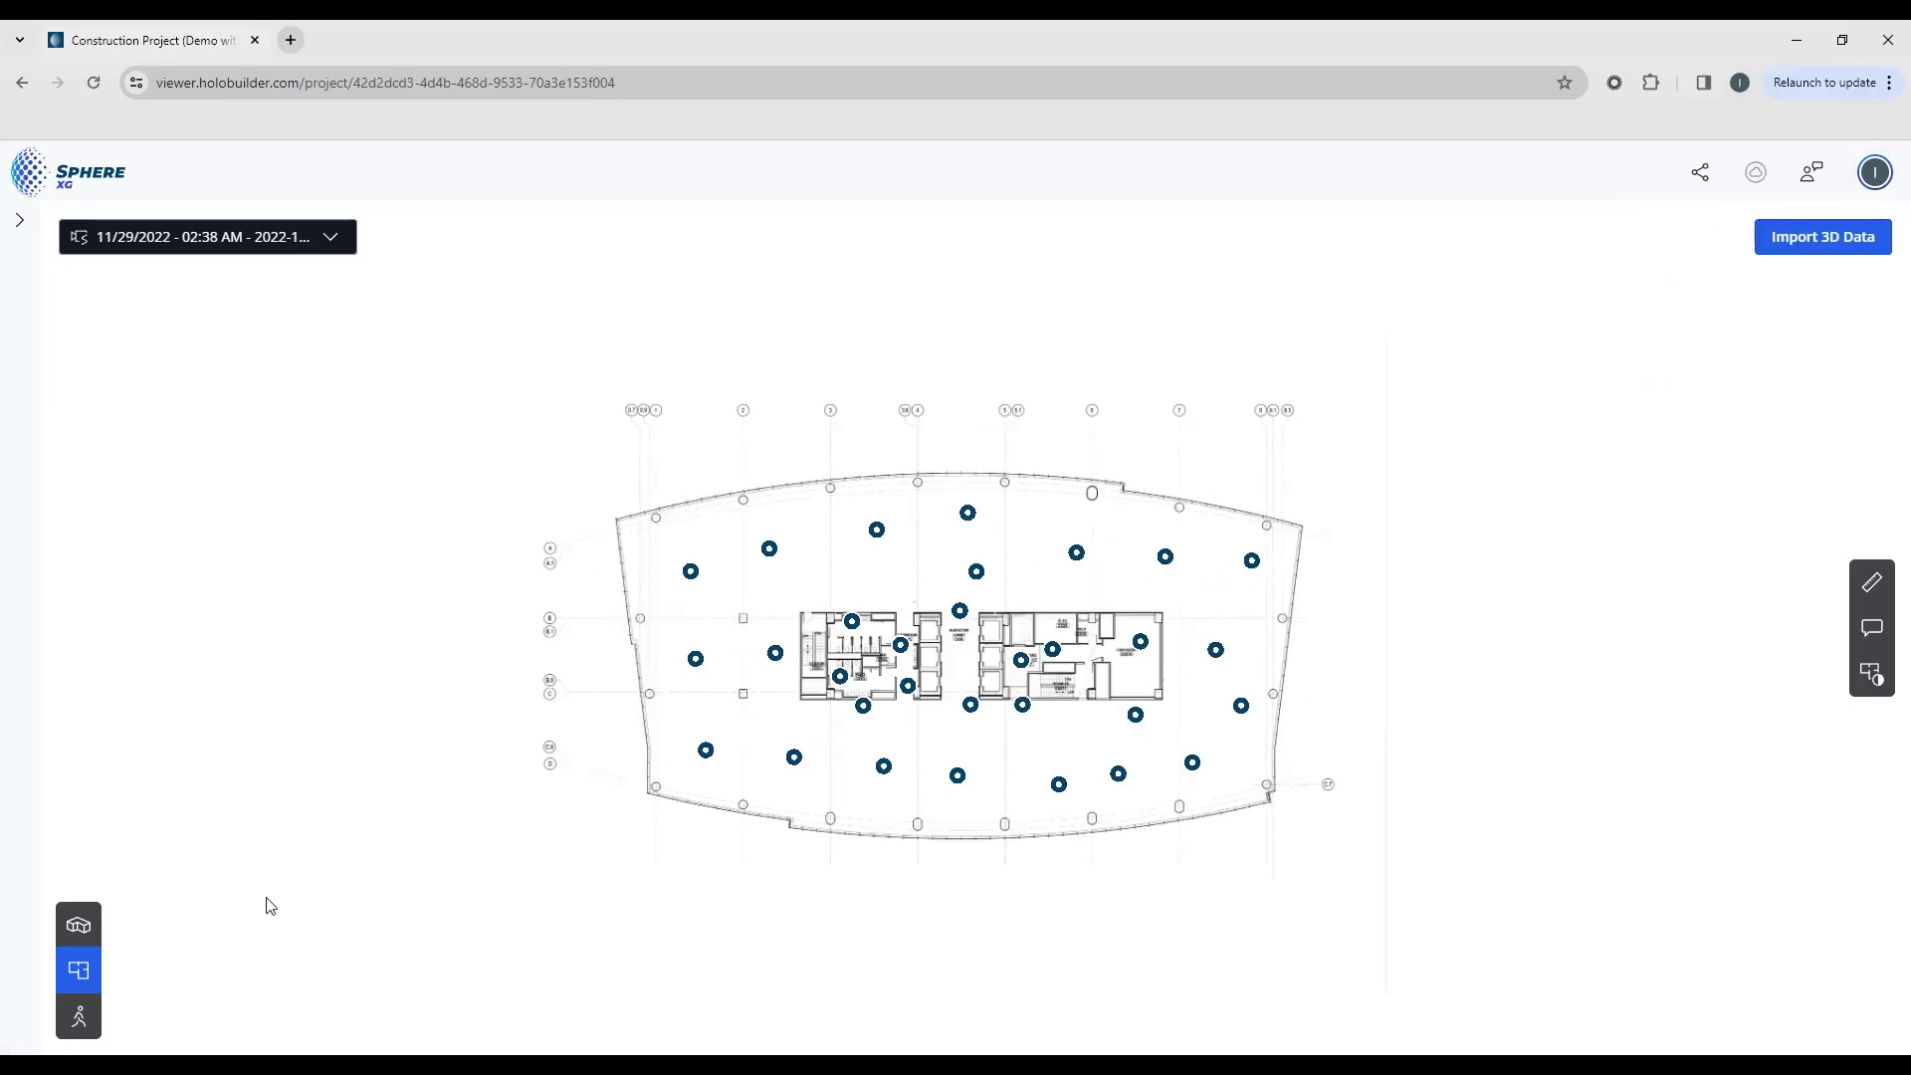
Step: Check the accepted file formats for a point cloud upload with UTSW Hospital Level1 PC.e57 selected, and cancel the file selection
click(81, 977)
mouse_move(1194, 767)
click(1834, 242)
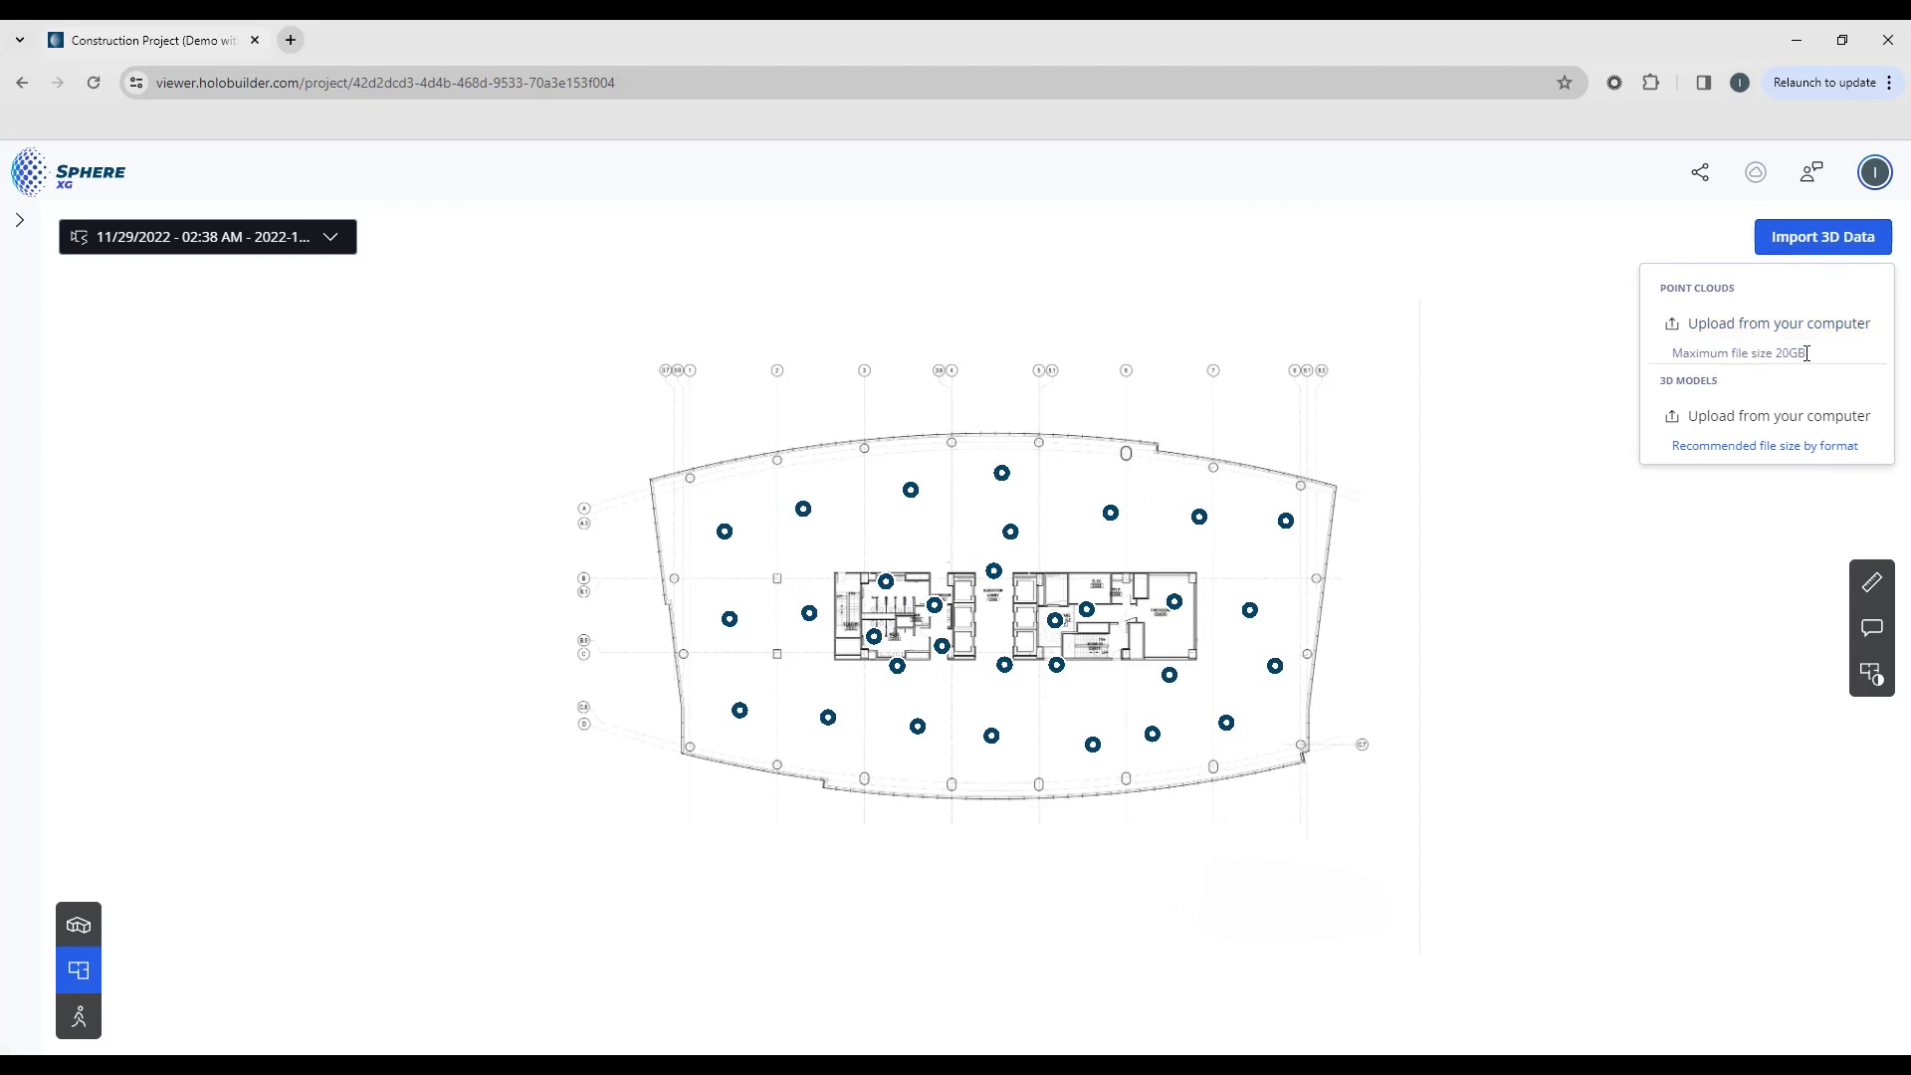
click(1760, 325)
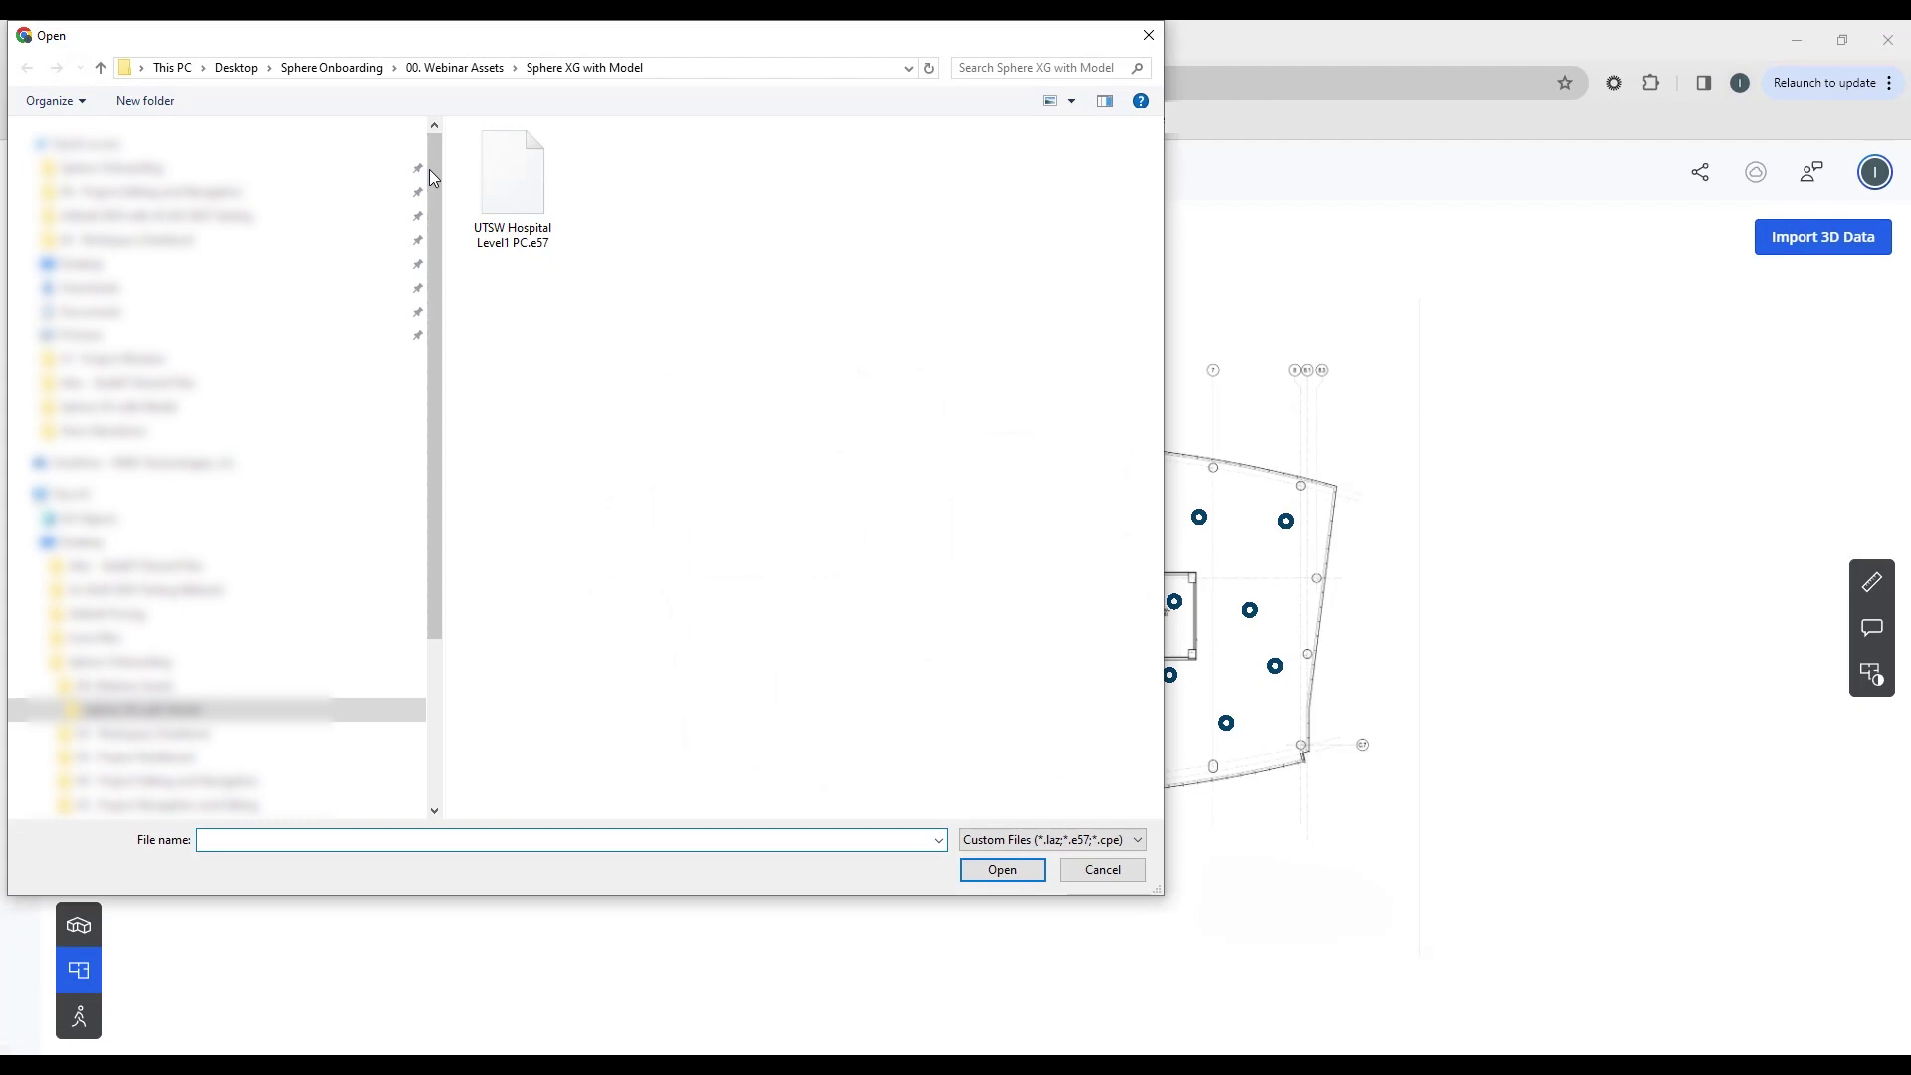
click(510, 176)
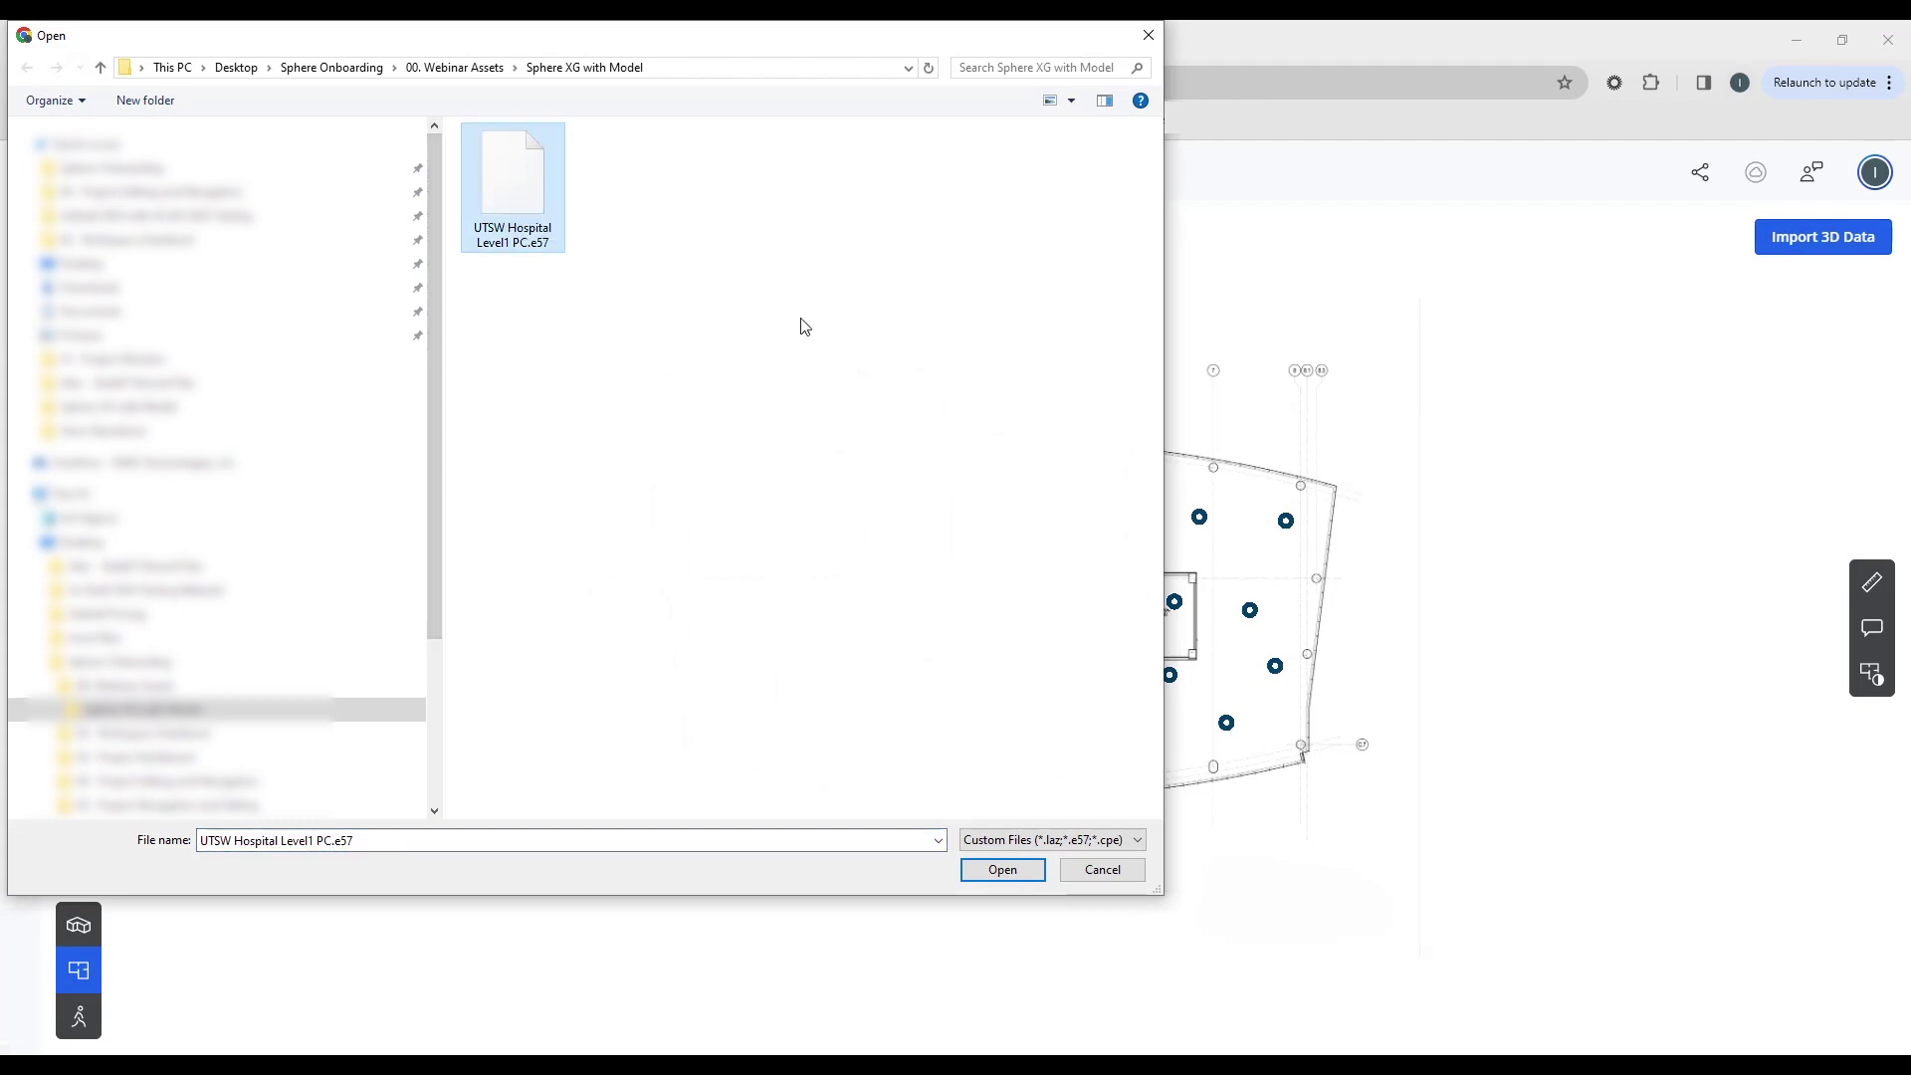
click(1138, 839)
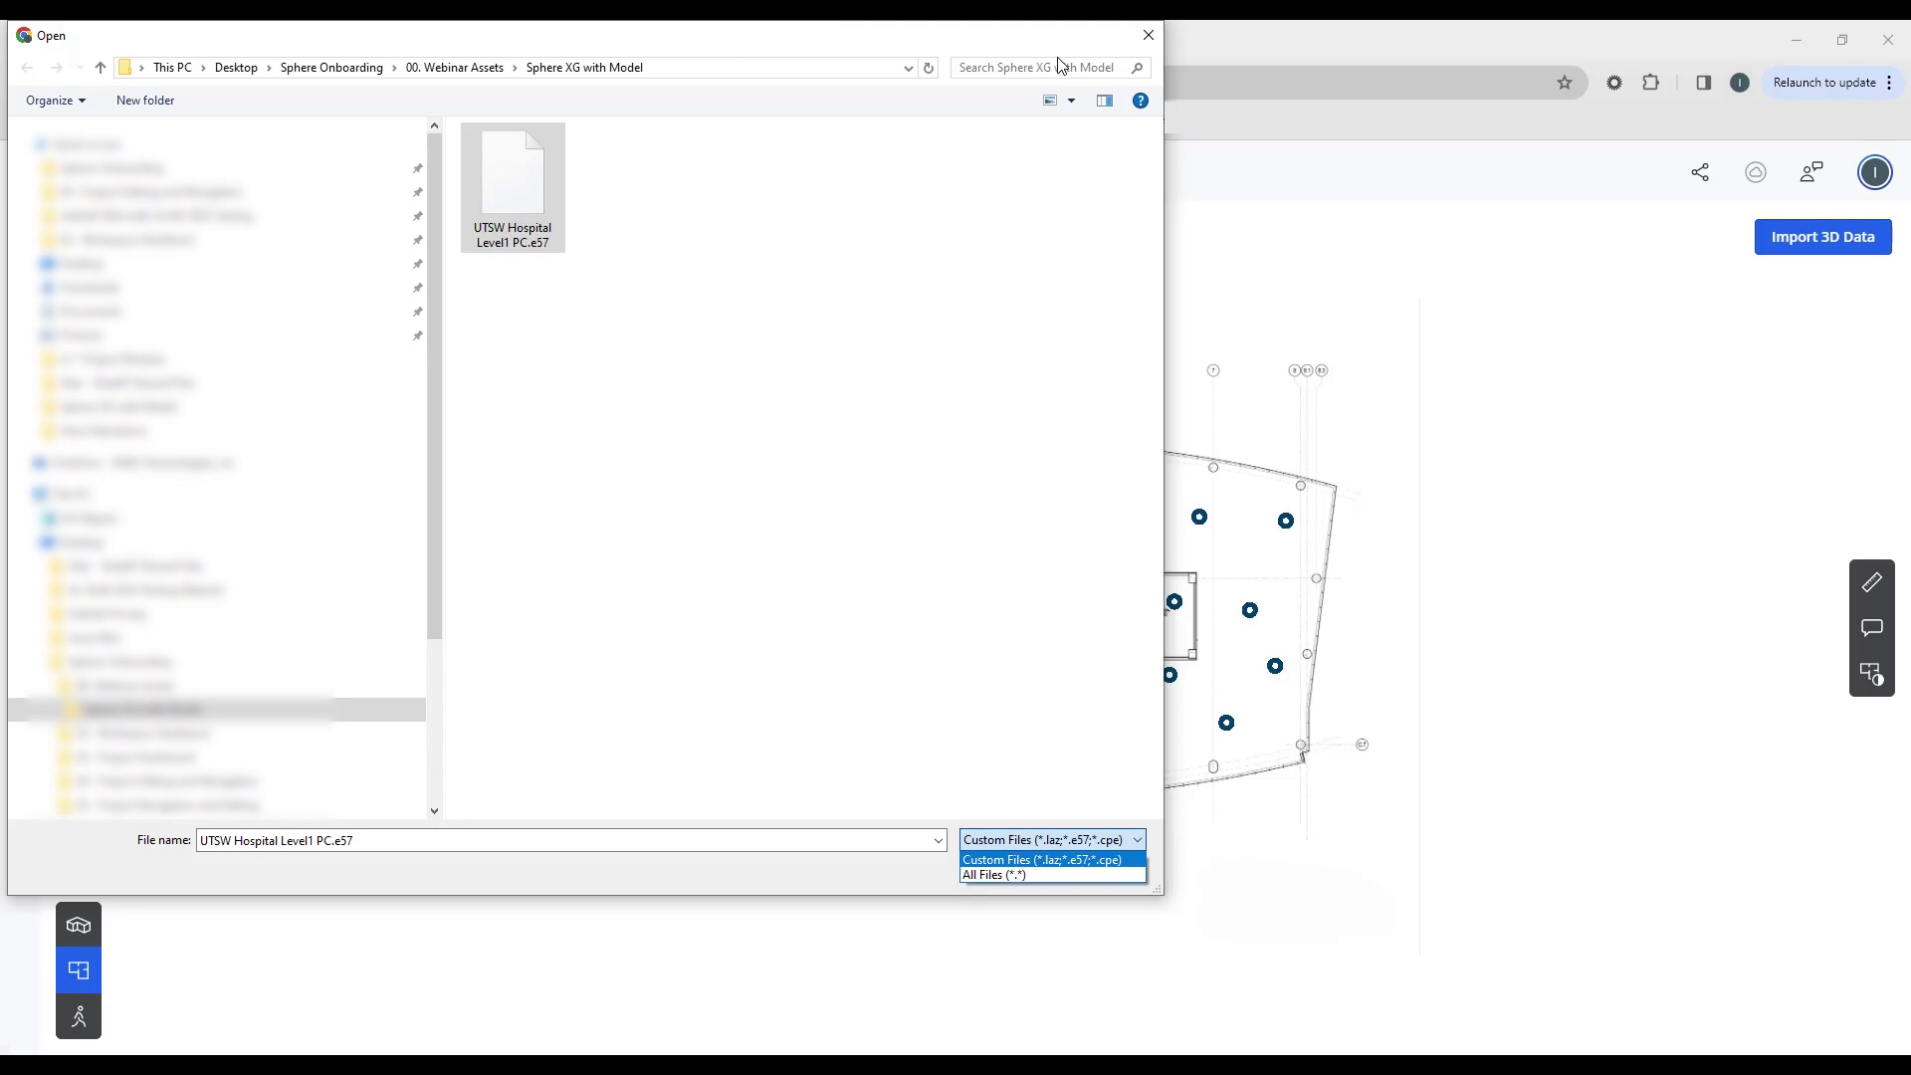
click(1146, 40)
click(1135, 868)
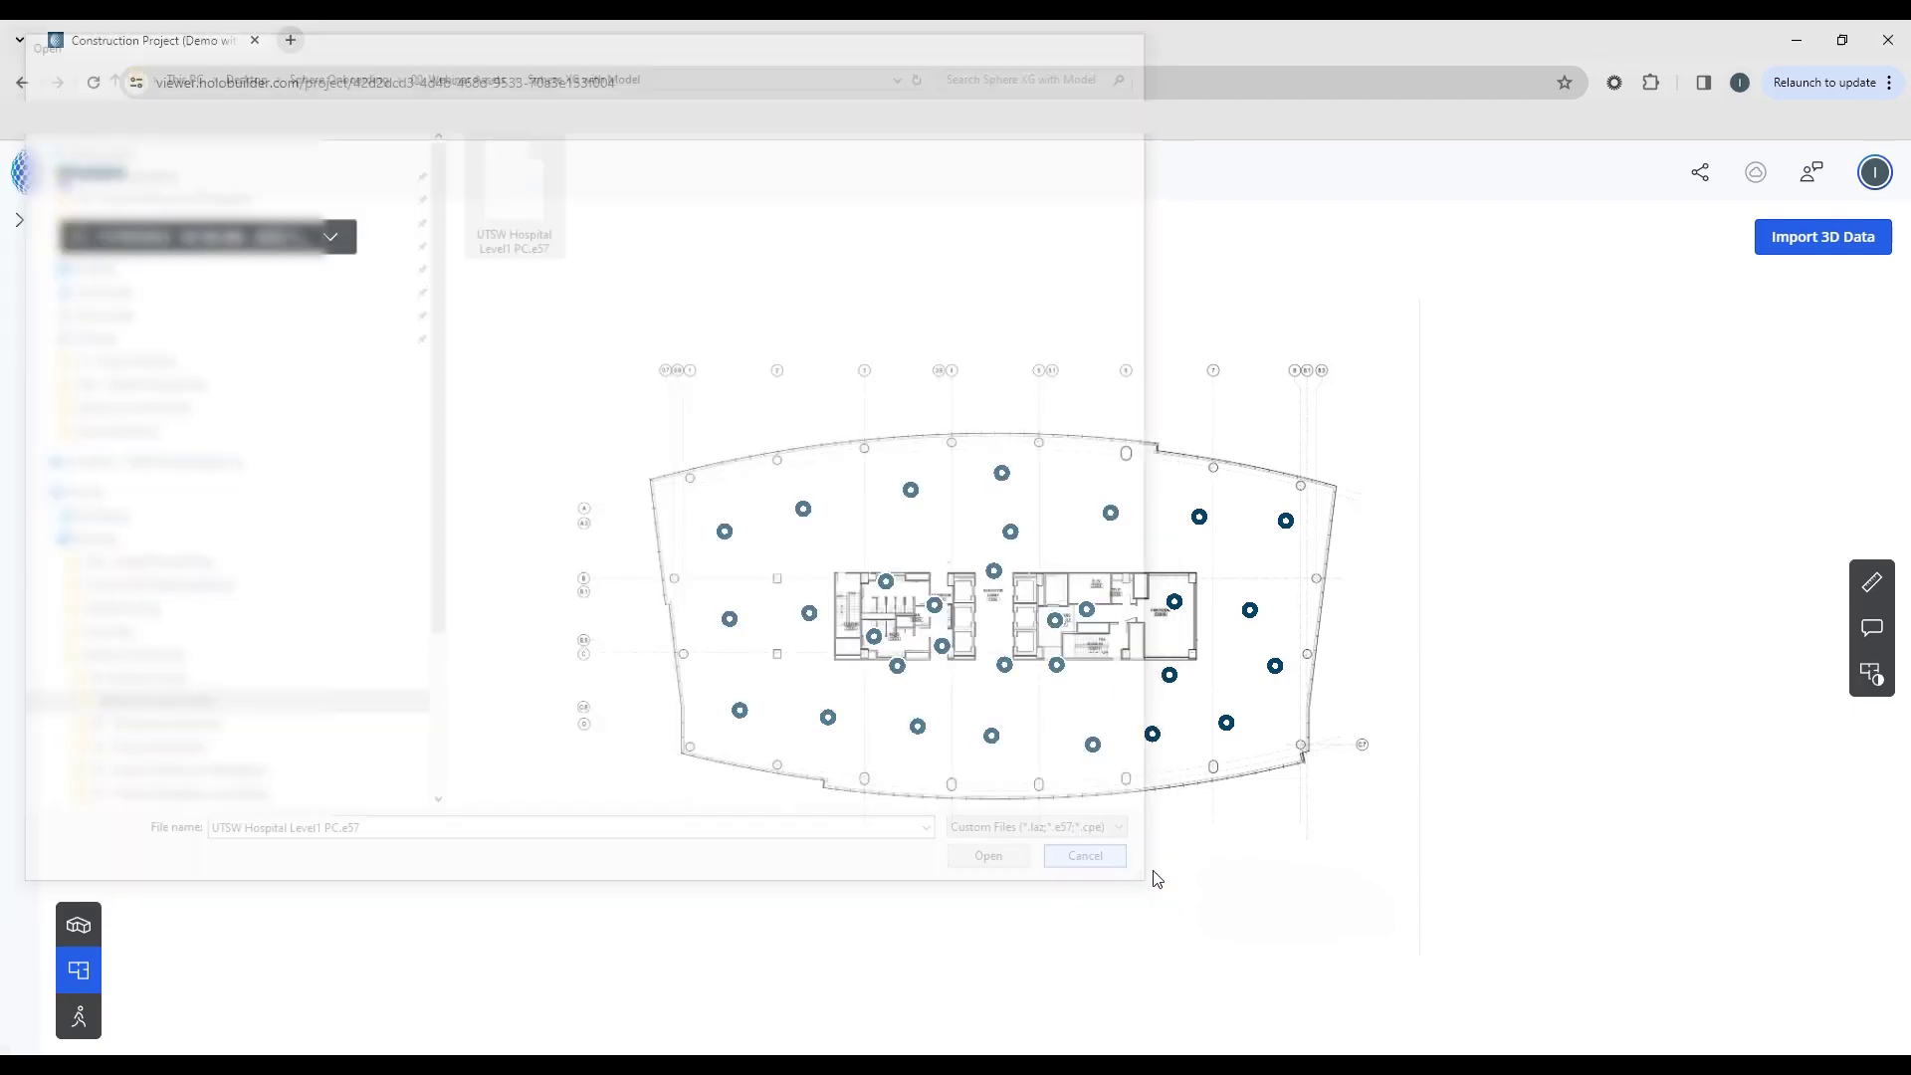
Step: Review the recommended 3D model file sizes by format and close the overview
click(1814, 249)
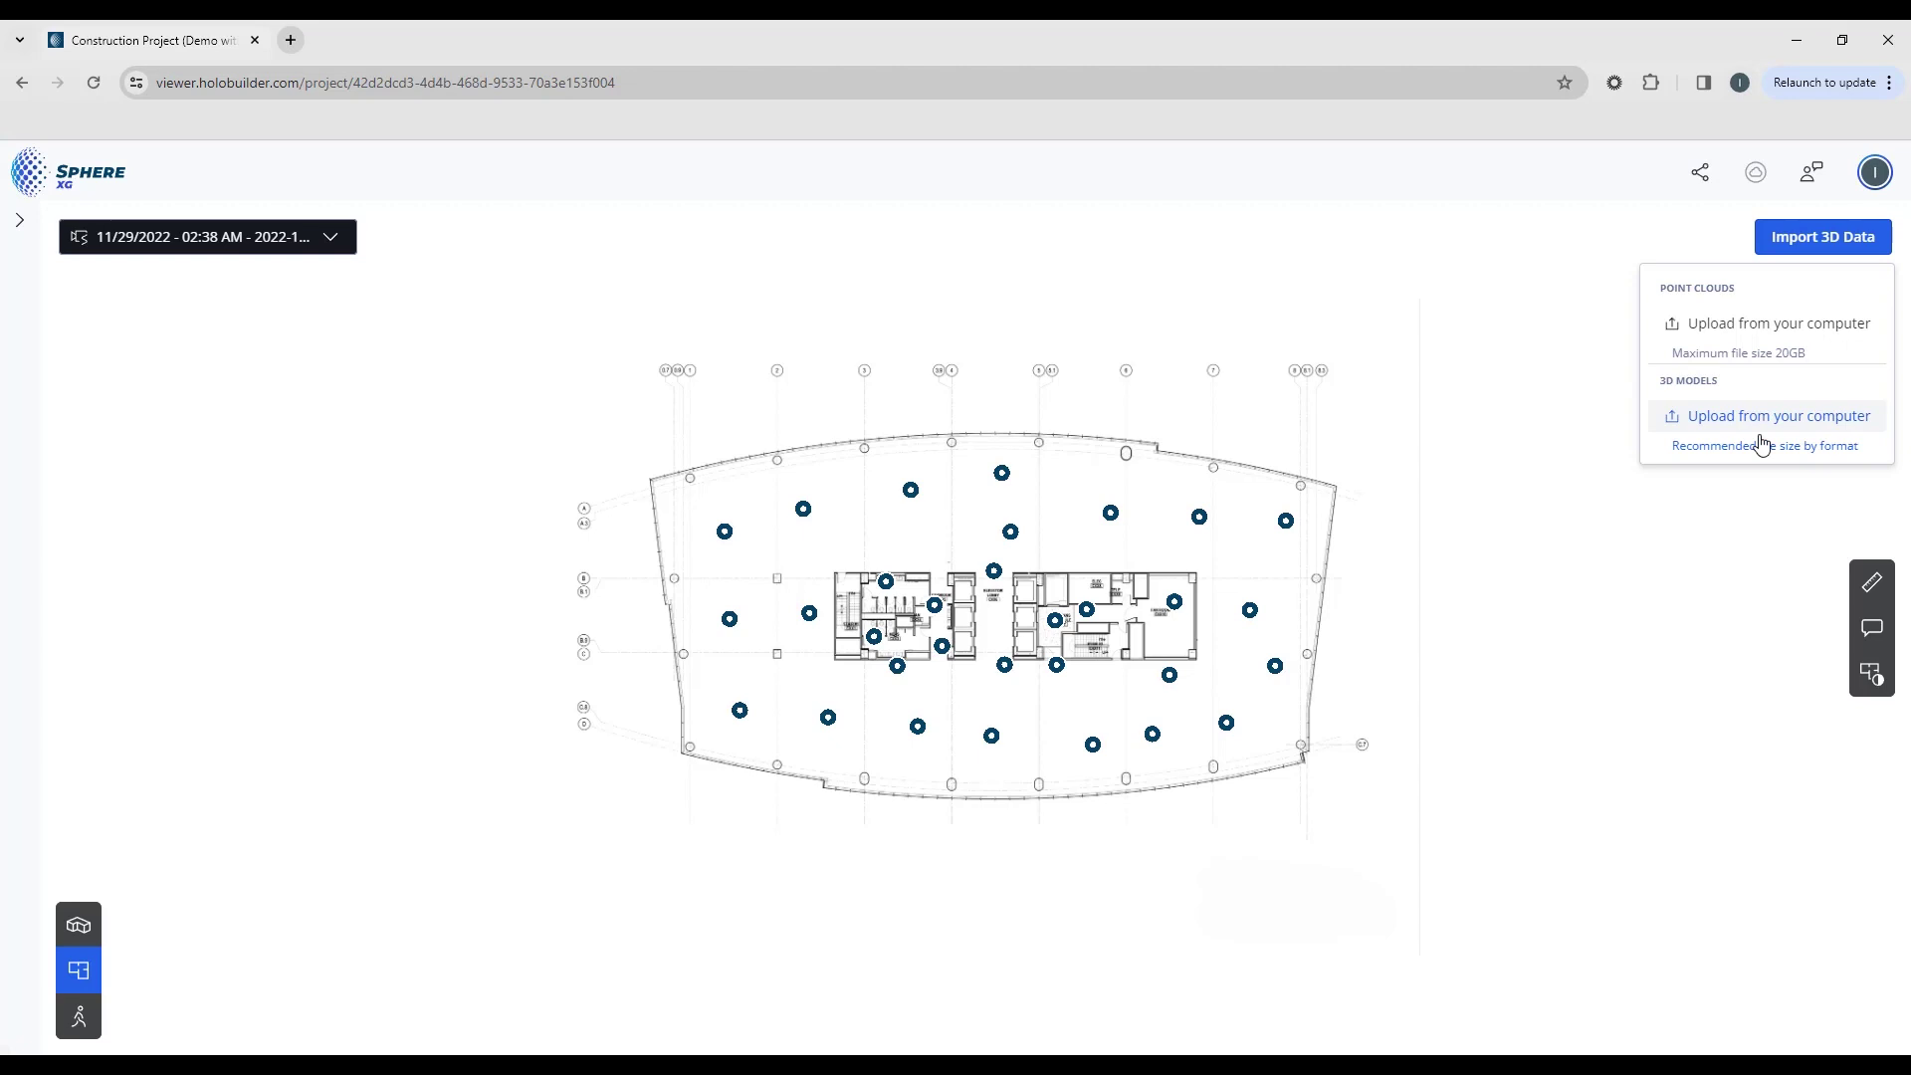
click(1768, 450)
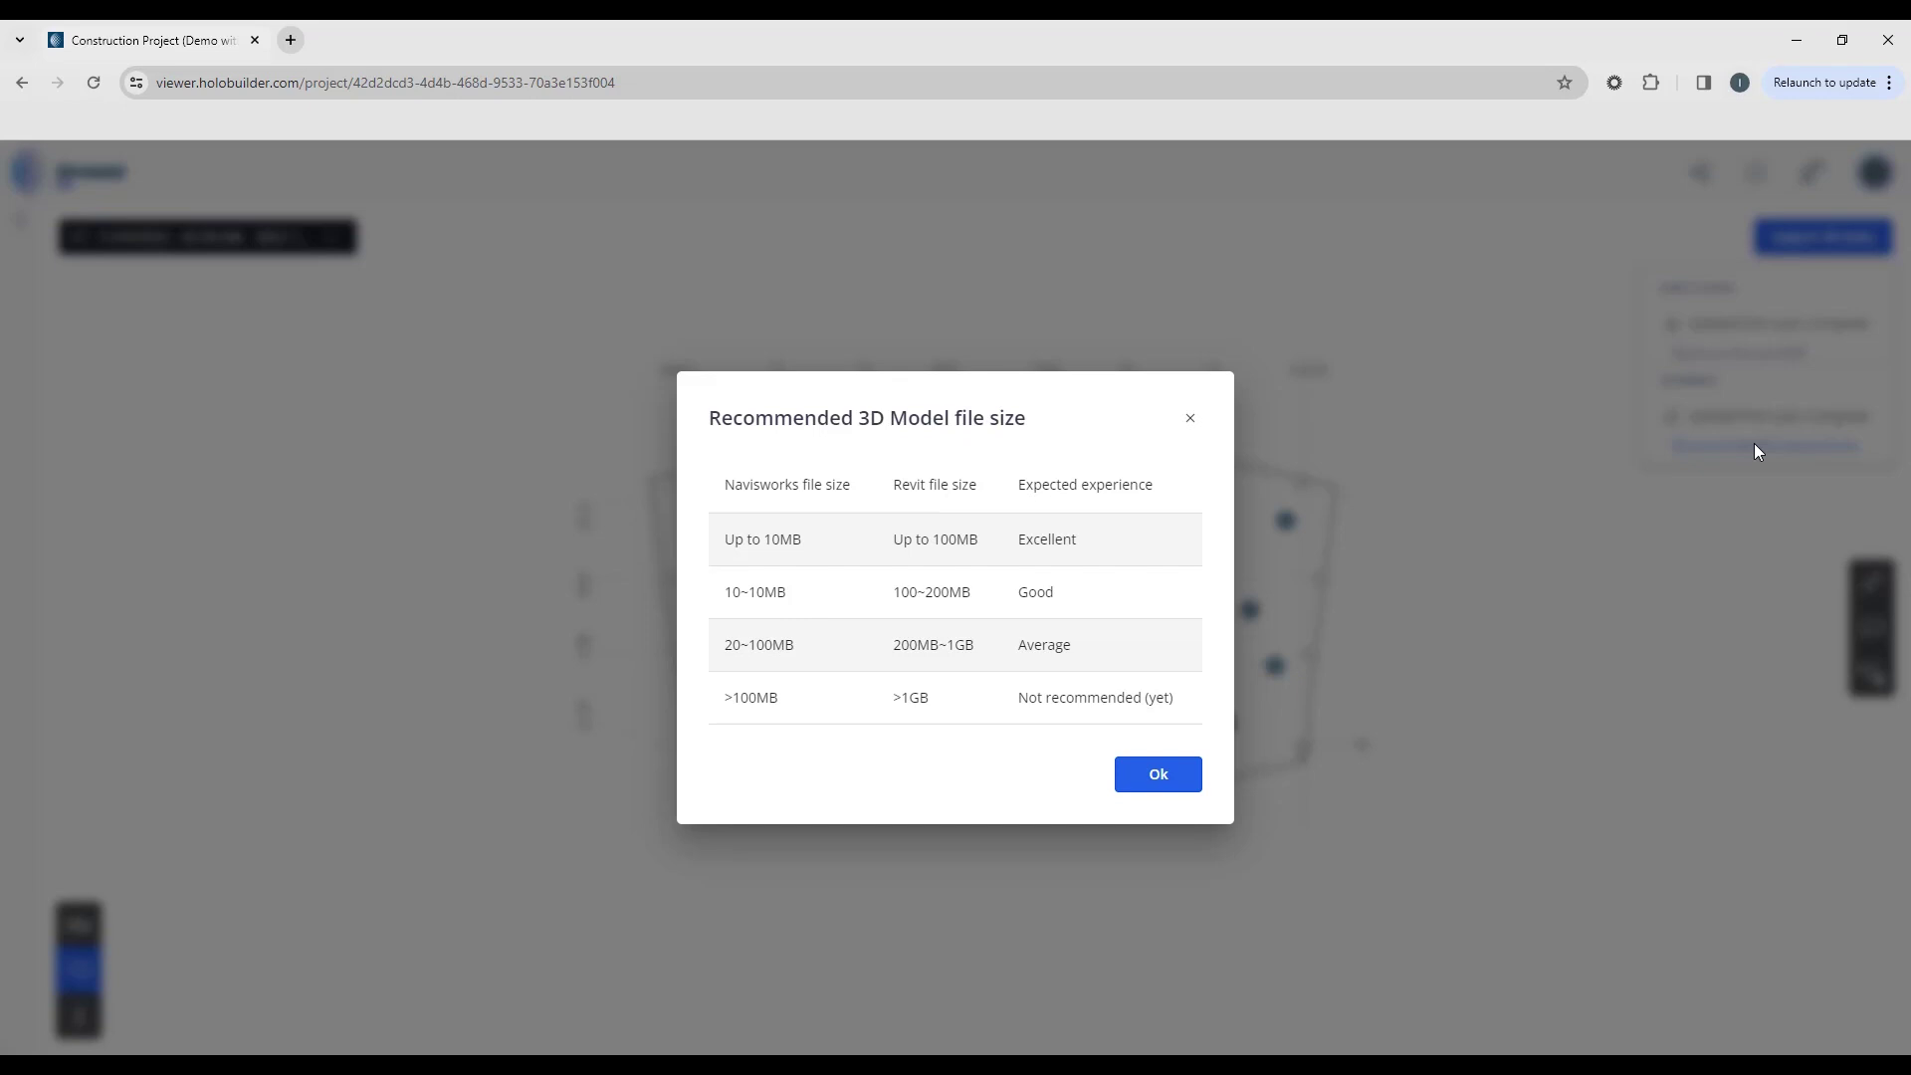
click(1155, 777)
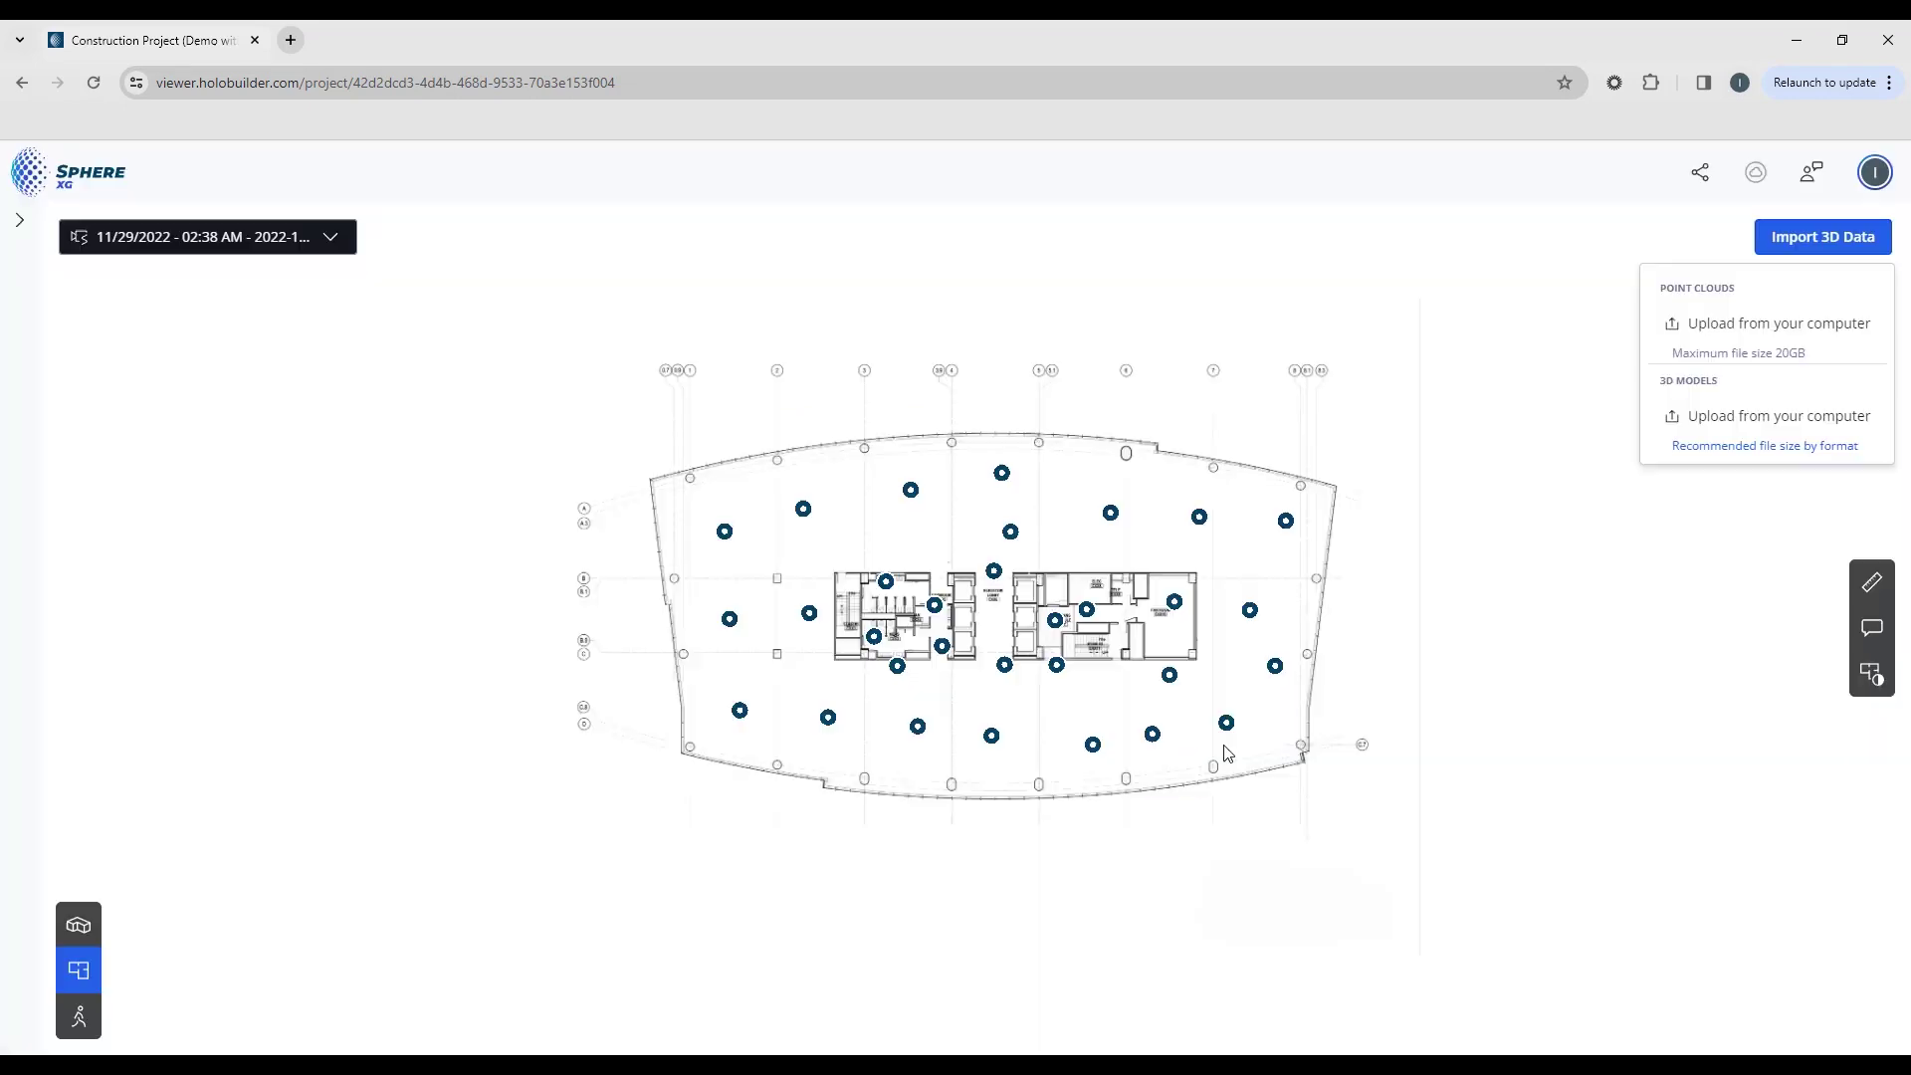
Step: Select UTSW Level1 Design Model.nwd for the 3D model upload and check the accepted file formats
click(1748, 423)
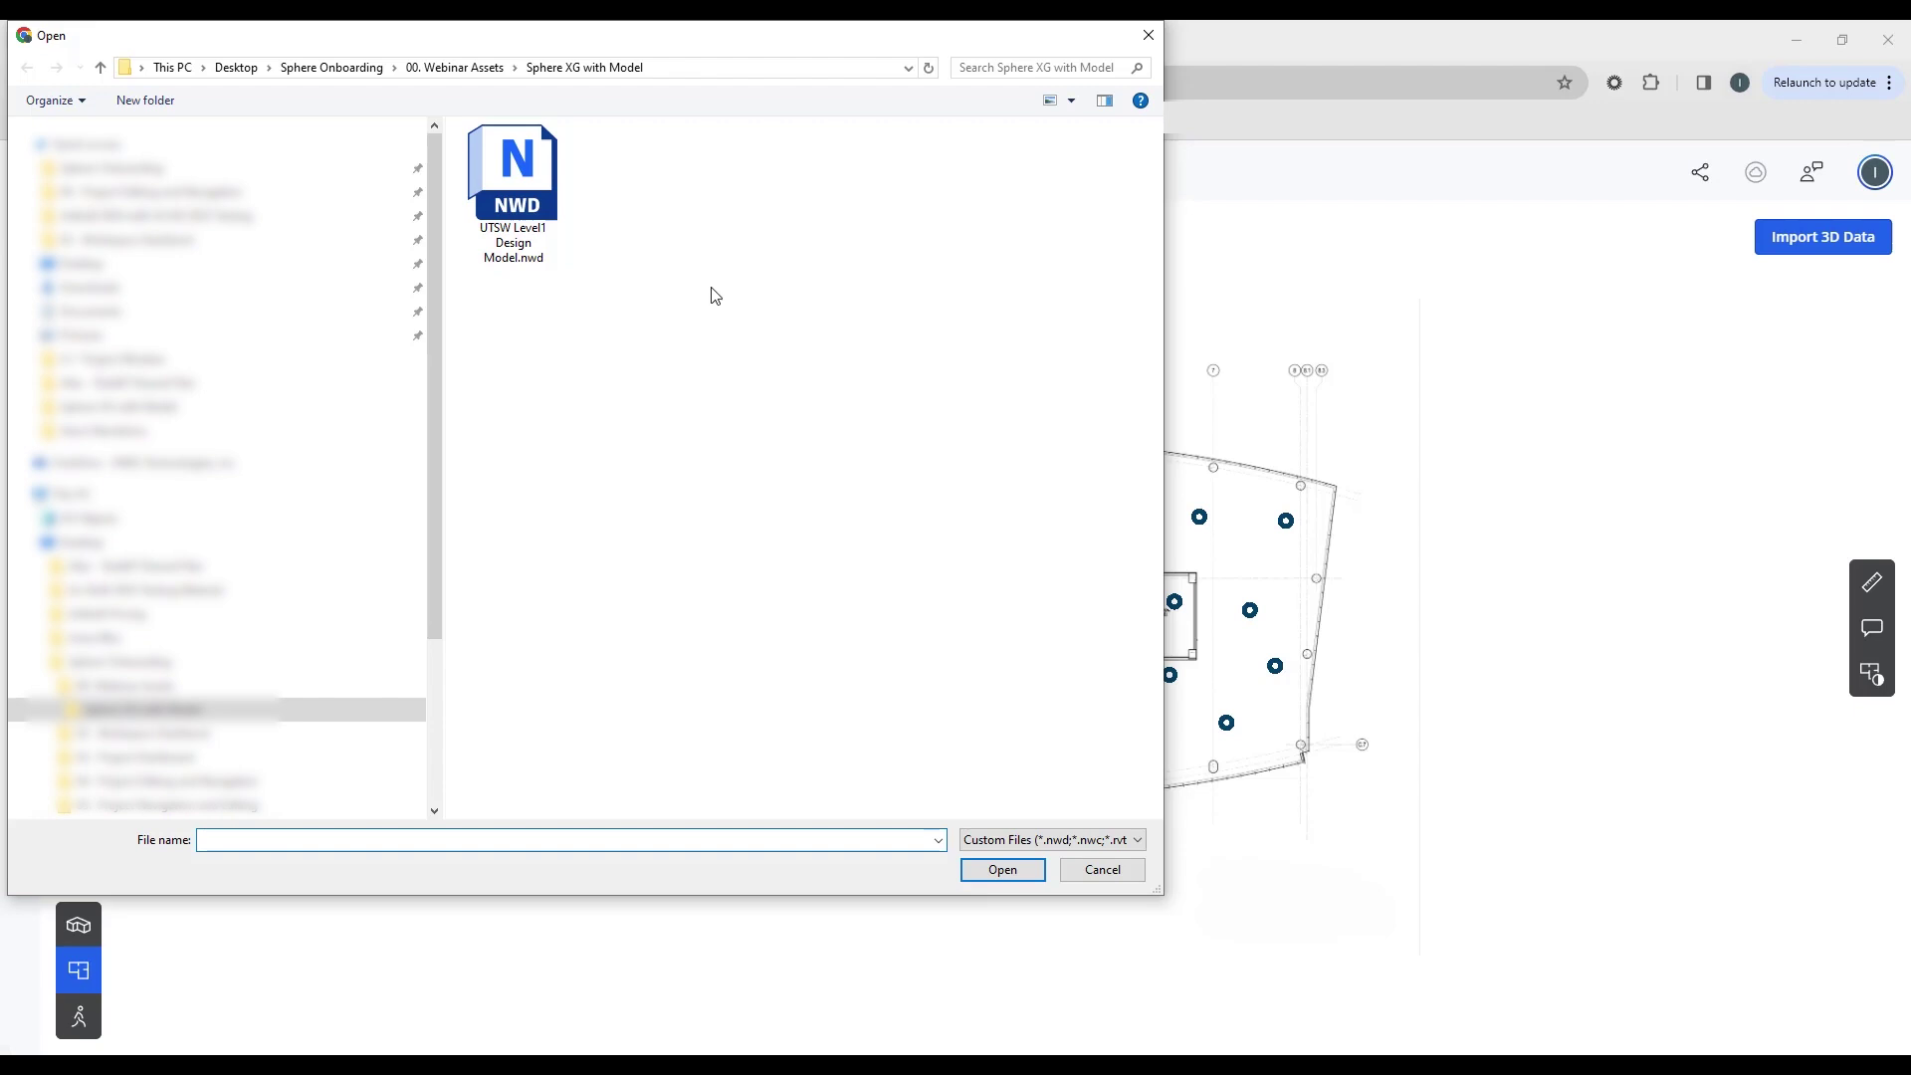
click(498, 173)
click(1138, 842)
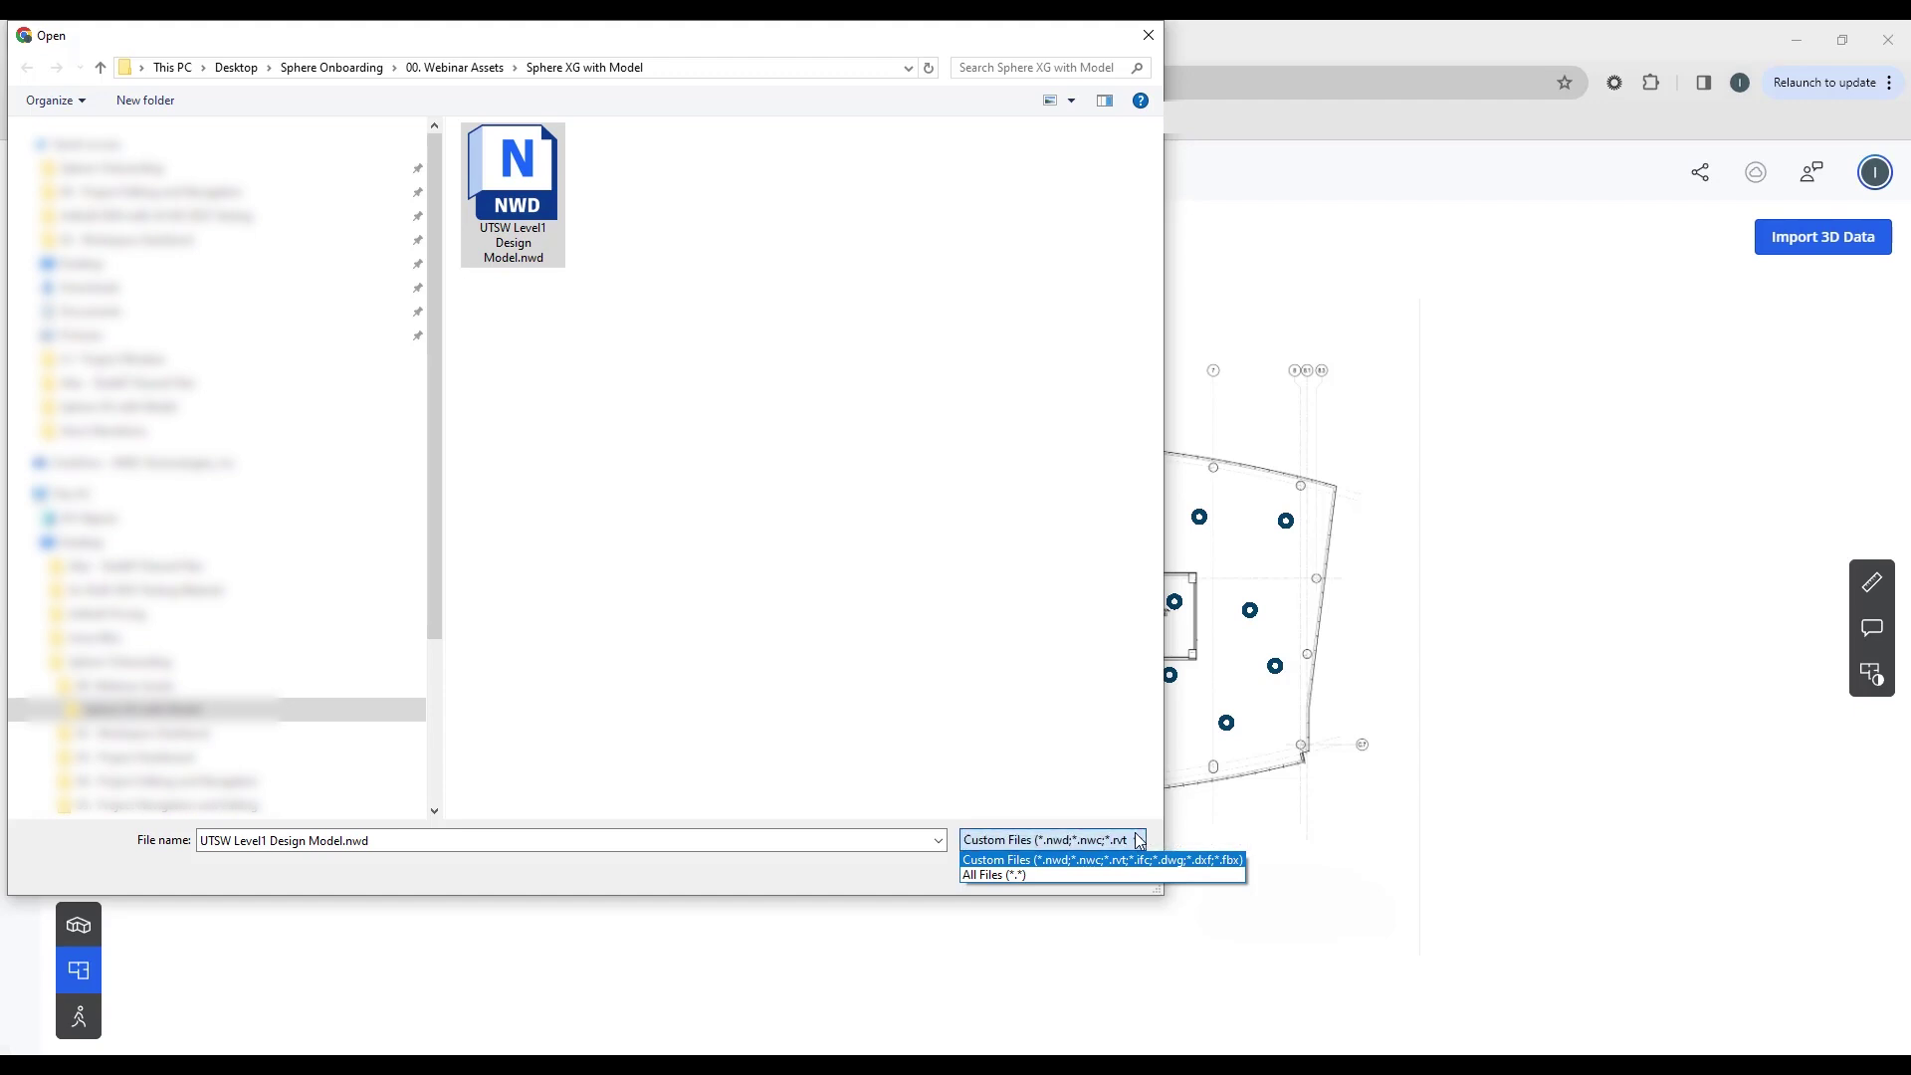
click(1140, 841)
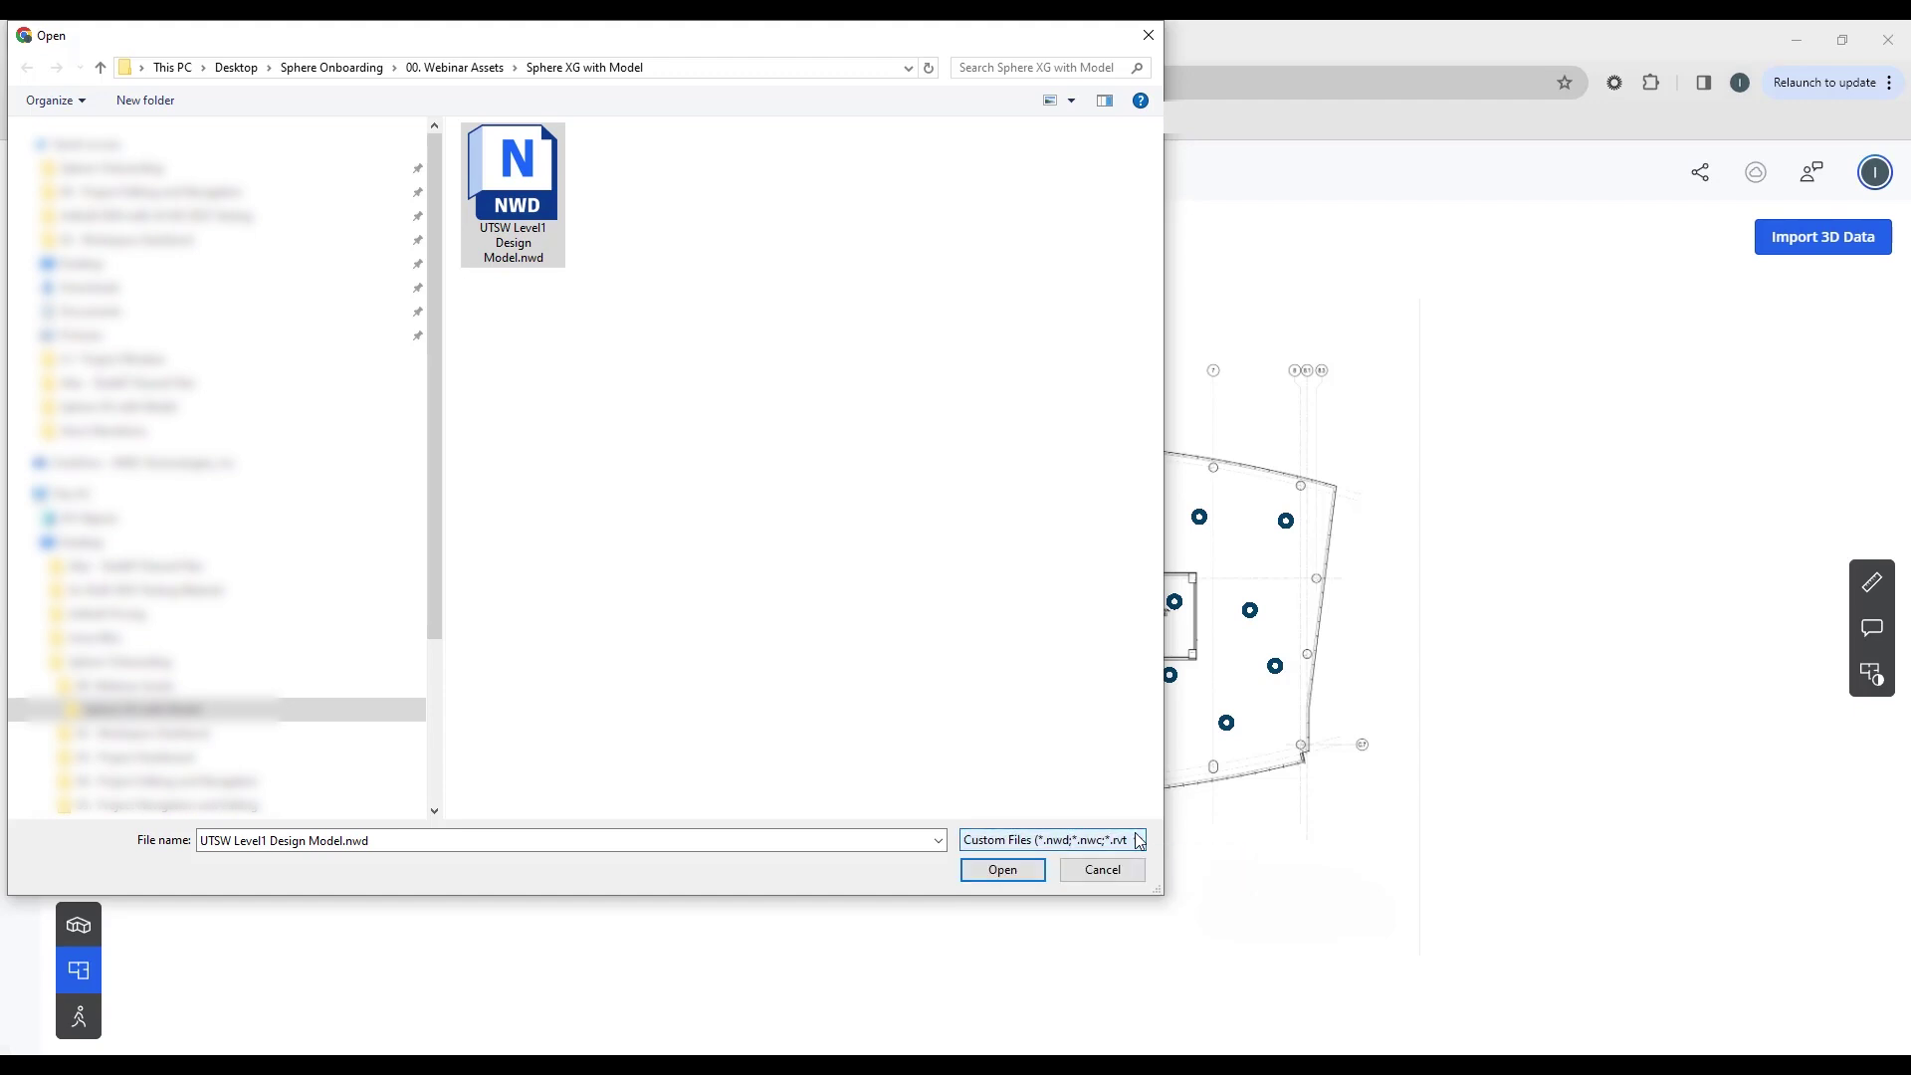